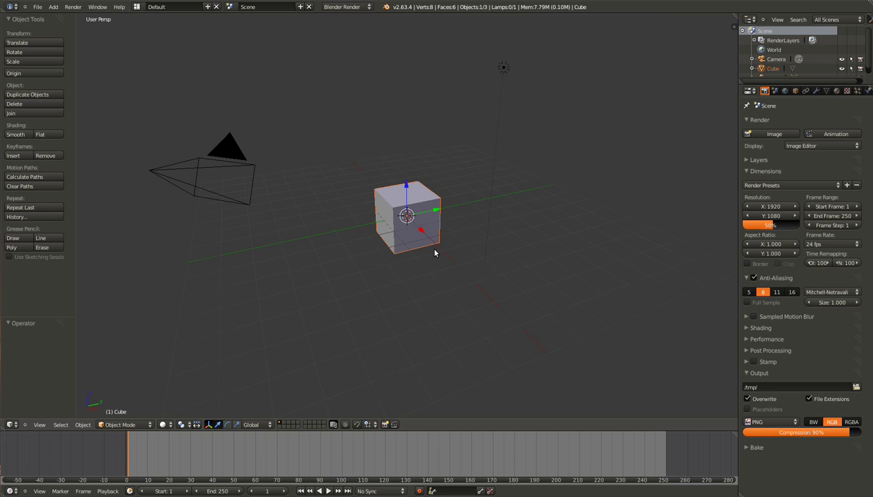
Step: Zoom and orbit around the default cube until the camera and lamp are visible above it
{"action": "scroll", "coordinate": [431, 250], "scroll_direction": "down", "scroll_amount": 1}
{"action": "scroll", "coordinate": [431, 250], "scroll_direction": "up", "scroll_amount": 1}
{"action": "middle_click_drag", "start_coordinate": [361, 250], "coordinate": [532, 258]}
{"action": "middle_click_drag", "start_coordinate": [390, 340], "coordinate": [218, 334]}
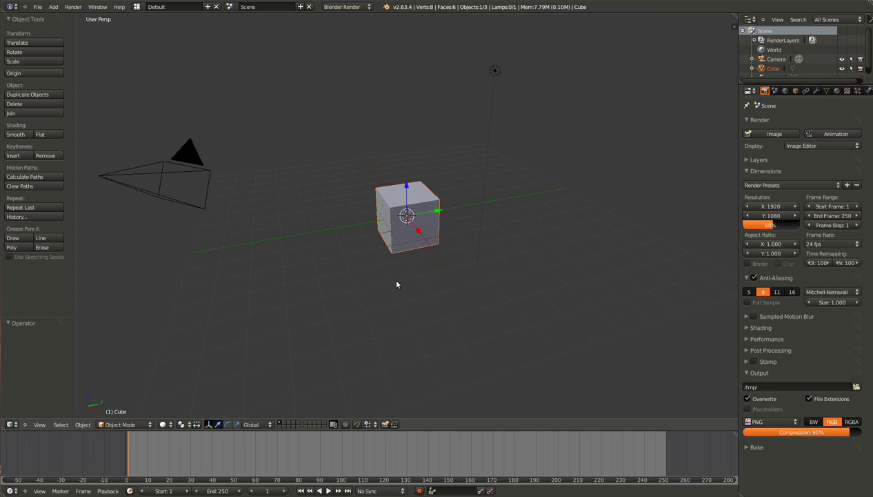
{"action": "scroll", "coordinate": [397, 284], "scroll_direction": "down", "scroll_amount": 10}
{"action": "scroll", "coordinate": [397, 283], "scroll_direction": "up", "scroll_amount": 11}
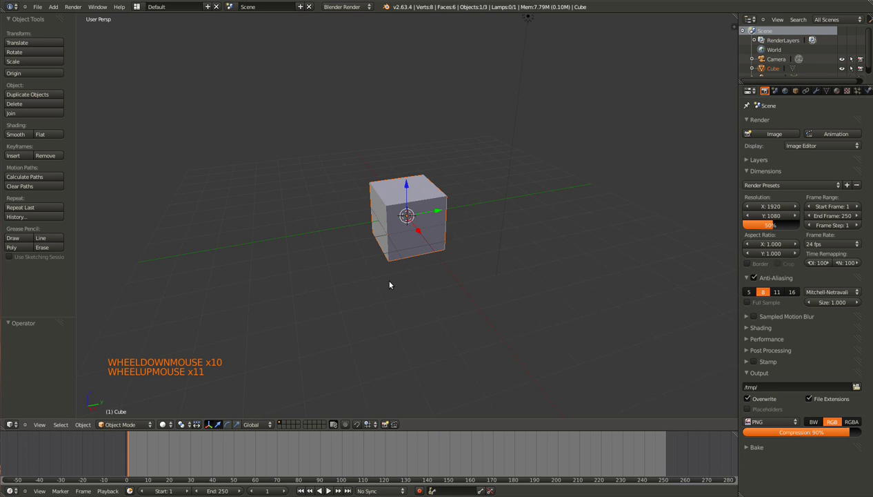
{"action": "middle_click_drag", "start_coordinate": [390, 284], "coordinate": [393, 59]}
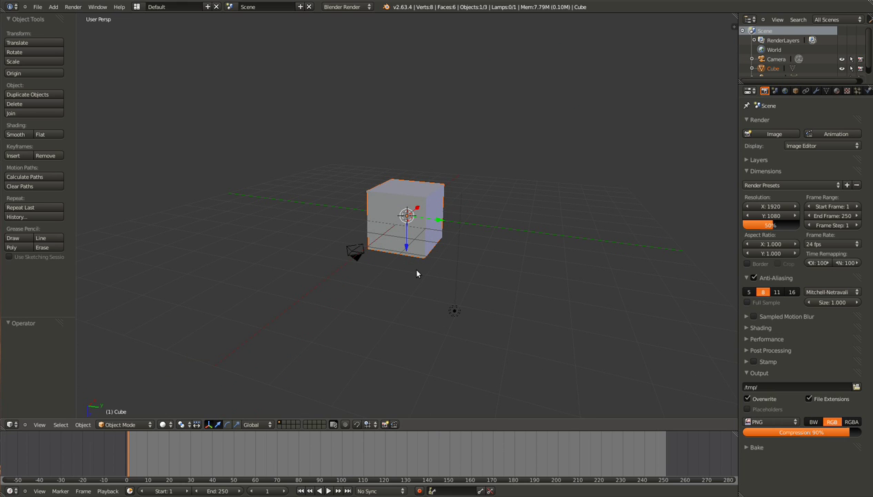
Step: Switch to the front view, frame the cube, then orbit back into a free perspective
{"action": "key", "text": "KP_1"}
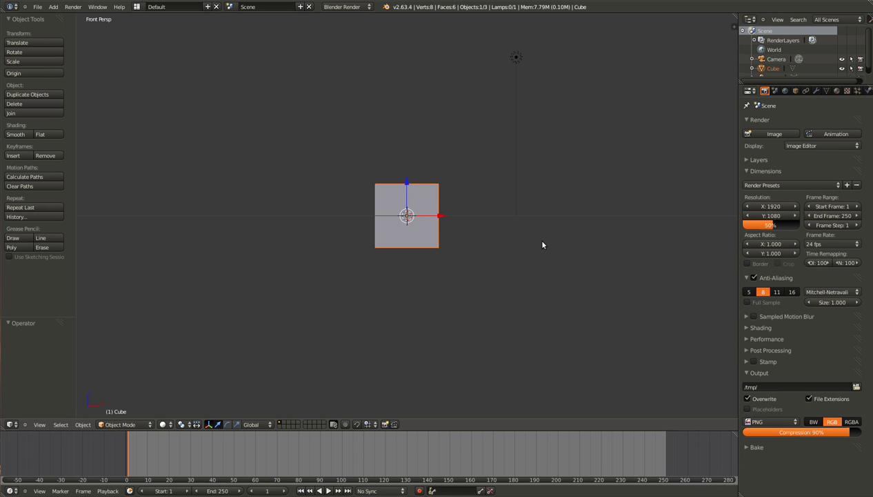
{"action": "key", "text": "KP_Decimal"}
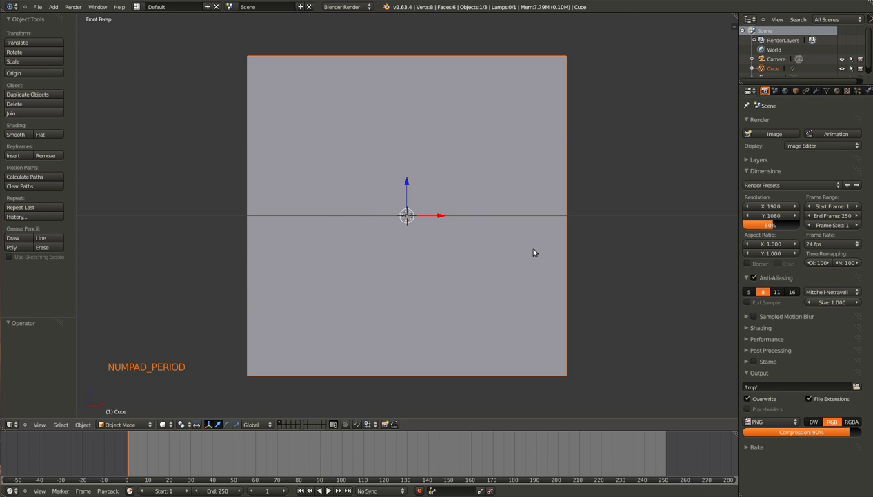
{"action": "scroll", "coordinate": [533, 253], "scroll_direction": "down", "scroll_amount": 9}
{"action": "middle_click_drag", "start_coordinate": [533, 251], "coordinate": [463, 287]}
{"action": "scroll", "coordinate": [460, 286], "scroll_direction": "up", "scroll_amount": 1}
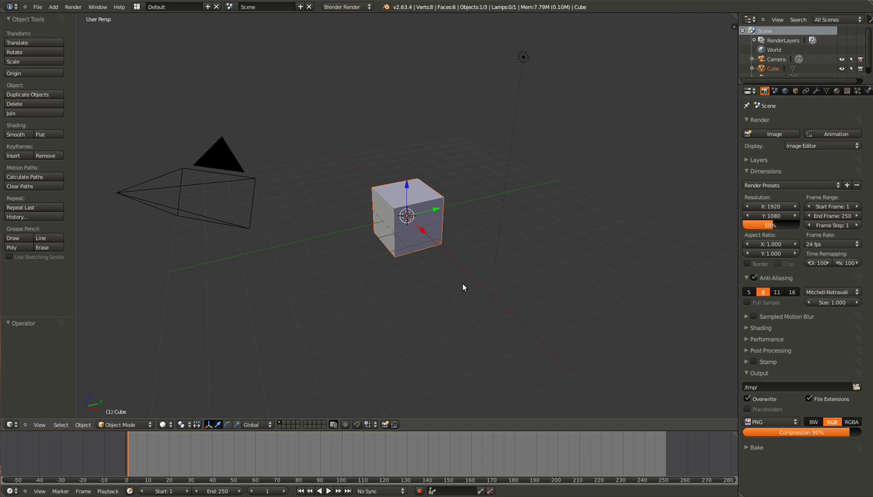
Step: Step the view four times left, twice right, once down and up, then level it
{"action": "key", "text": "KP_4"}
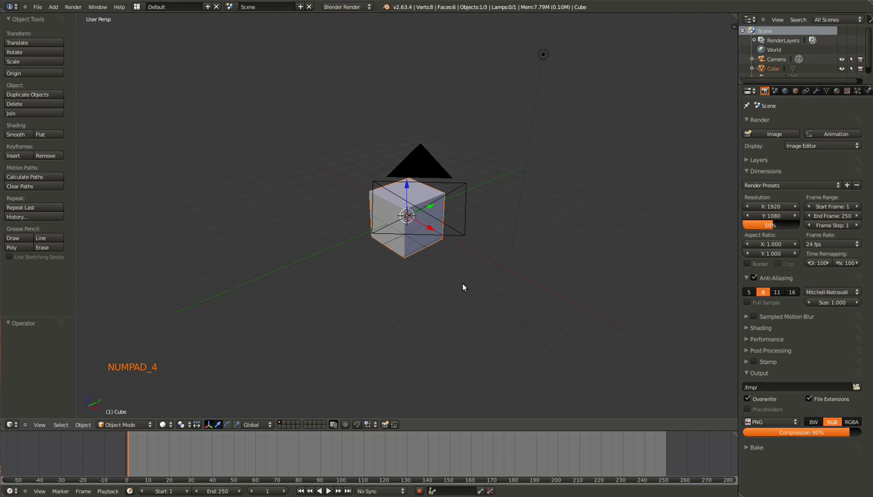
{"action": "key", "text": "KP_4"}
{"action": "key", "text": "KP_4"}
{"action": "key", "text": "KP_4"}
{"action": "key", "text": "KP_4"}
{"action": "key", "text": "KP_4"}
{"action": "key", "text": "KP_4"}
{"action": "key", "text": "KP_4"}
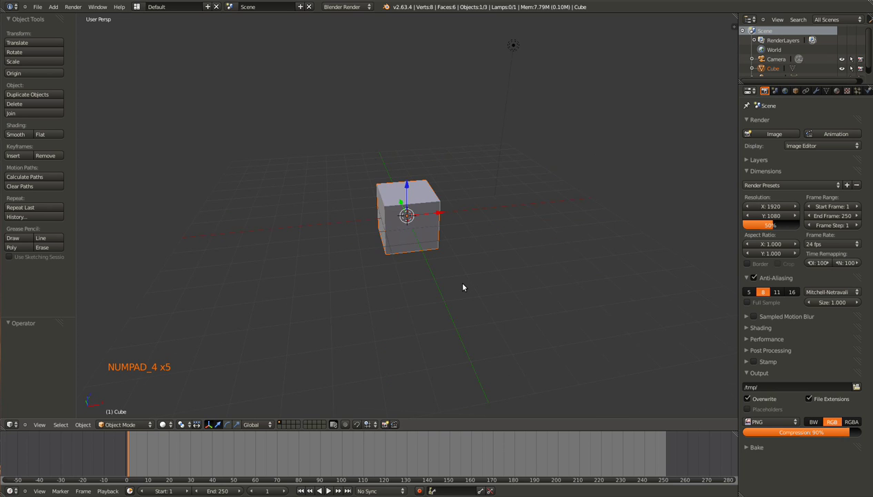
{"action": "key", "text": "KP_4"}
{"action": "key", "text": "KP_4"}
{"action": "key", "text": "KP_4"}
{"action": "key", "text": "KP_4"}
{"action": "key", "text": "KP_4"}
{"action": "key", "text": "KP_4"}
{"action": "key", "text": "KP_4"}
{"action": "key", "text": "KP_4"}
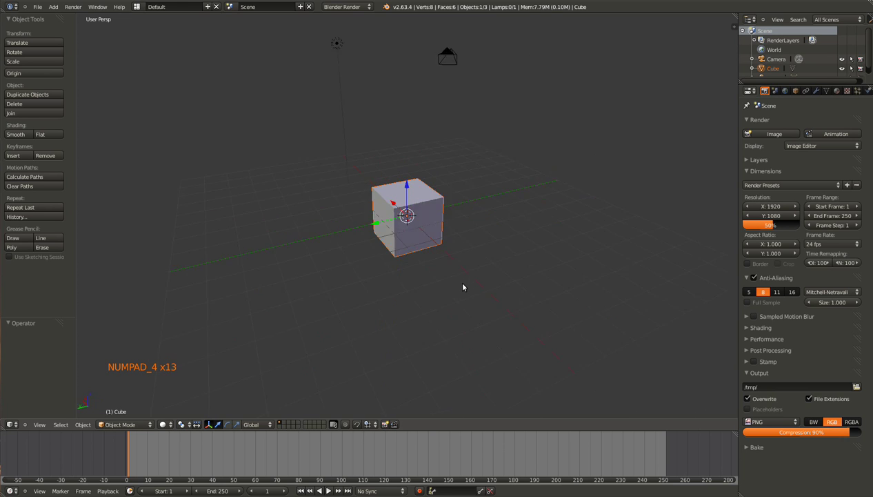
{"action": "key", "text": "KP_4"}
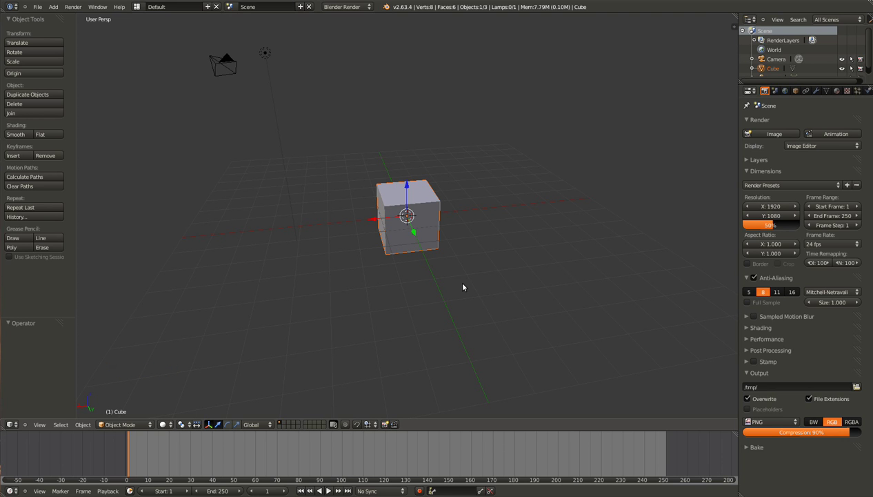
{"action": "key", "text": "KP_6"}
{"action": "key", "text": "KP_6"}
{"action": "key", "text": "KP_6"}
{"action": "key", "text": "KP_6"}
{"action": "key", "text": "KP_6"}
{"action": "key", "text": "KP_6"}
{"action": "key", "text": "KP_6"}
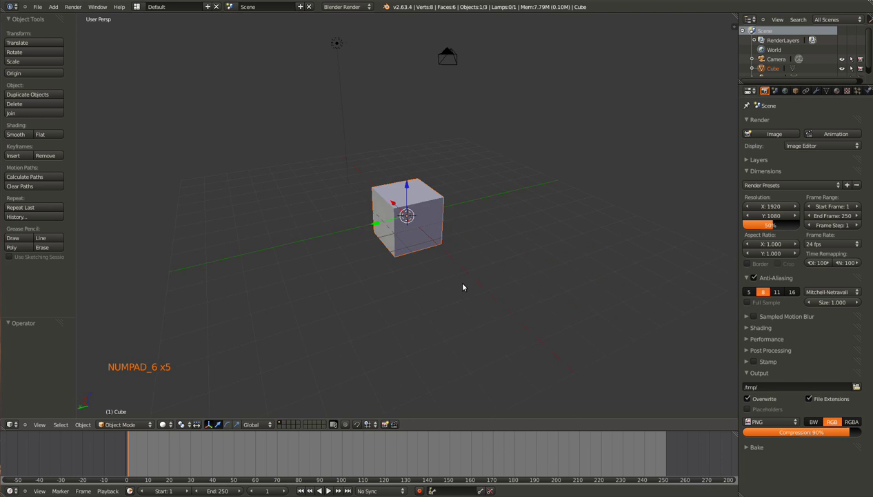
{"action": "key", "text": "KP_6"}
{"action": "key", "text": "KP_6"}
{"action": "key", "text": "KP_6"}
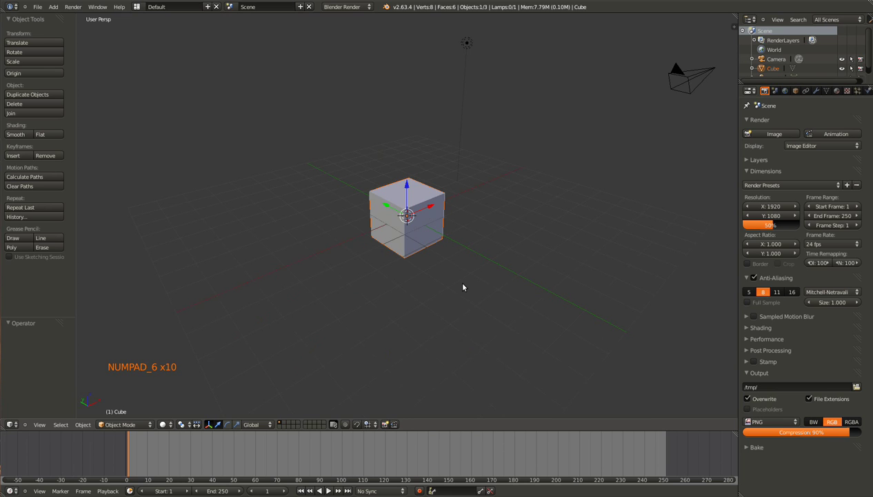
{"action": "key", "text": "KP_2"}
{"action": "key", "text": "KP_2"}
{"action": "key", "text": "KP_2"}
{"action": "key", "text": "KP_2"}
{"action": "key", "text": "KP_2"}
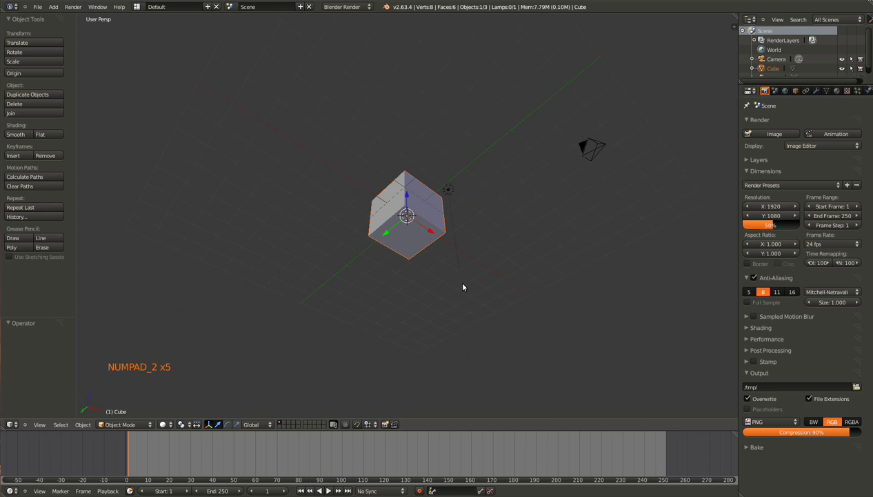
{"action": "key", "text": "KP_8"}
{"action": "key", "text": "KP_8"}
{"action": "key", "text": "KP_8"}
{"action": "key", "text": "KP_8"}
{"action": "key", "text": "KP_8"}
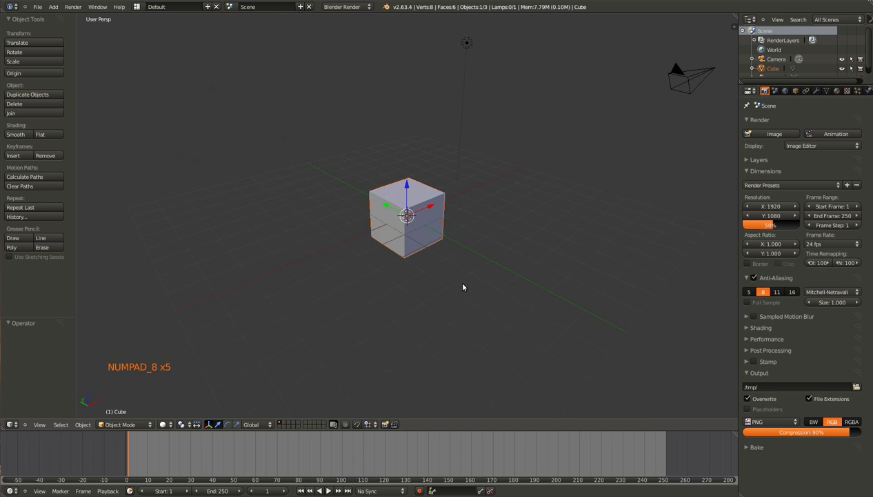
{"action": "middle_click_drag", "start_coordinate": [484, 297], "coordinate": [460, 309]}
Step: Orbit to see the lamp and camera above the cube, then frame the cube closely
{"action": "scroll", "coordinate": [441, 318], "scroll_direction": "down", "scroll_amount": 3}
{"action": "scroll", "coordinate": [460, 308], "scroll_direction": "down", "scroll_amount": 3}
{"action": "middle_click_drag", "start_coordinate": [373, 298], "coordinate": [490, 311]}
{"action": "scroll", "coordinate": [490, 310], "scroll_direction": "down", "scroll_amount": 11}
{"action": "scroll", "coordinate": [565, 309], "scroll_direction": "up", "scroll_amount": 1}
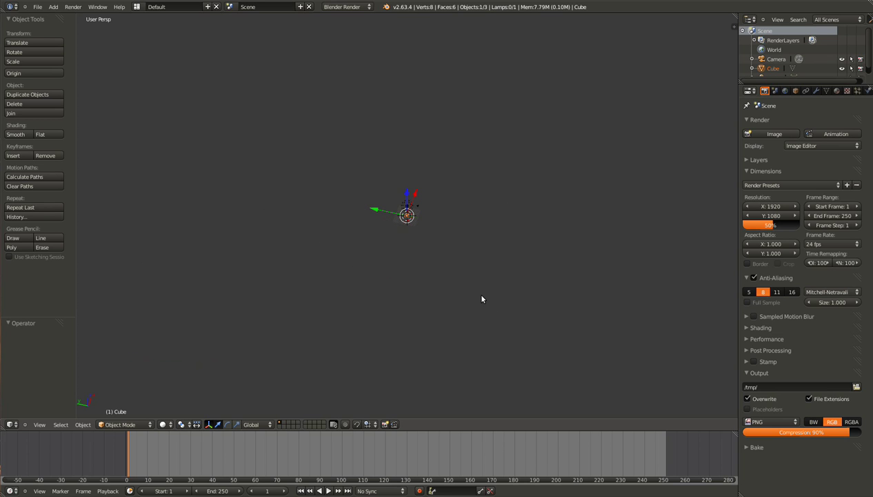
{"action": "key", "text": "KP_Decimal"}
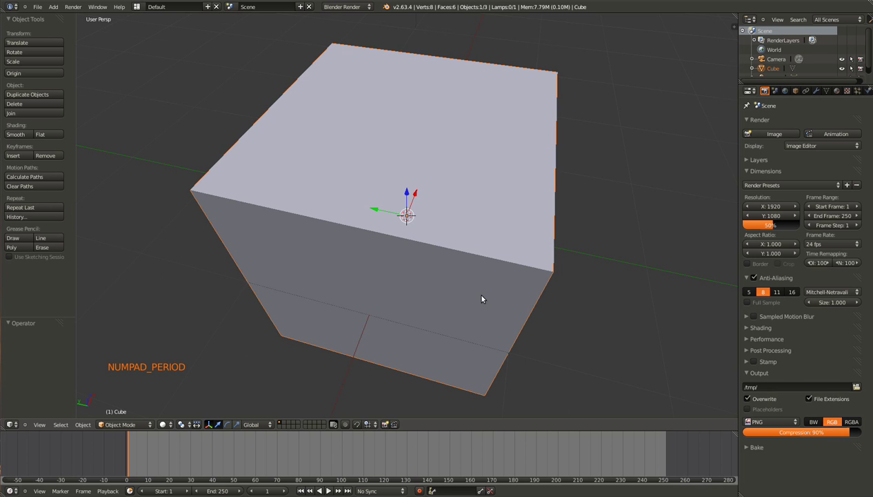
{"action": "scroll", "coordinate": [481, 299], "scroll_direction": "down", "scroll_amount": 5}
{"action": "scroll", "coordinate": [481, 299], "scroll_direction": "down", "scroll_amount": 1}
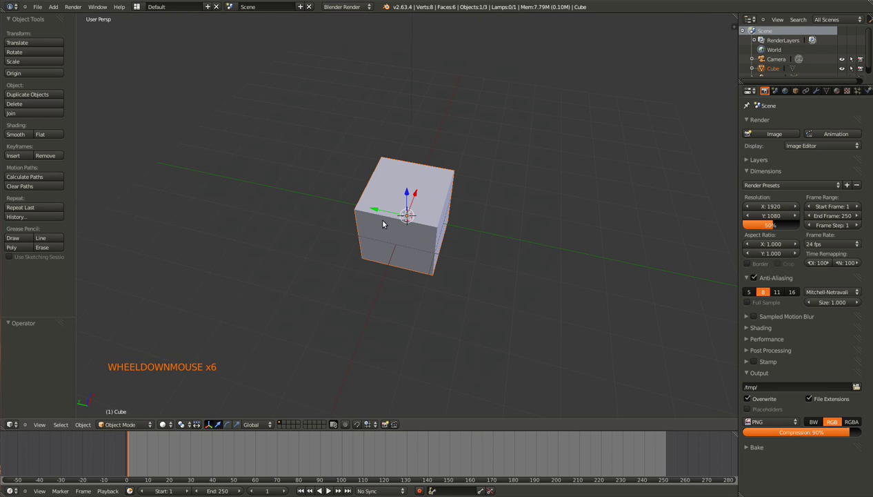
{"action": "middle_click_drag", "start_coordinate": [480, 283], "coordinate": [415, 287]}
{"action": "scroll", "coordinate": [415, 287], "scroll_direction": "down", "scroll_amount": 3}
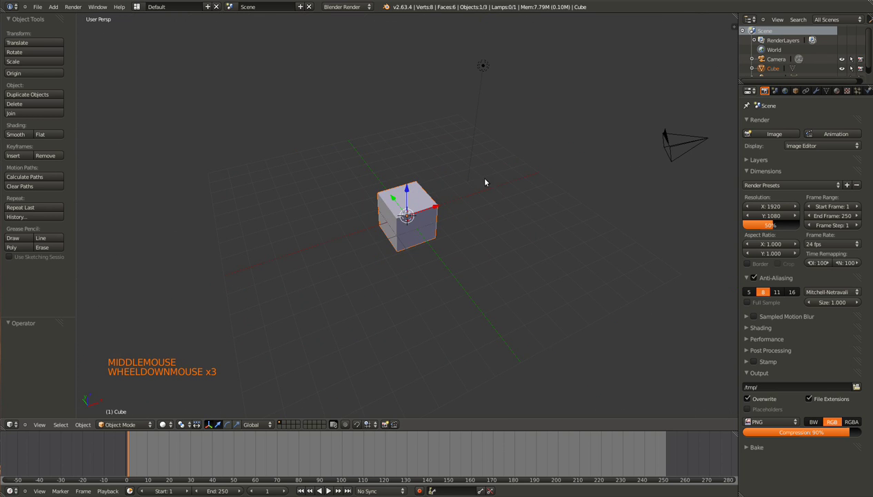
Step: Select the lamp and centre the view on it
{"action": "right_click", "coordinate": [483, 65]}
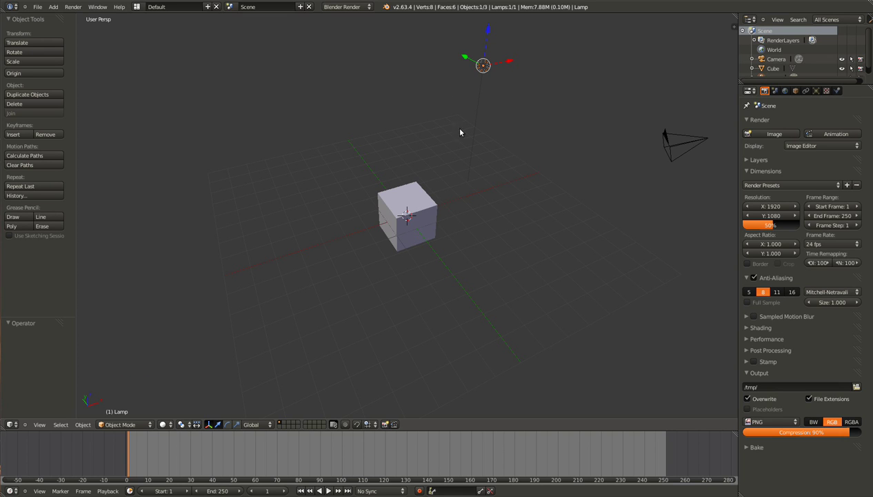
{"action": "key", "text": "KP_Decimal"}
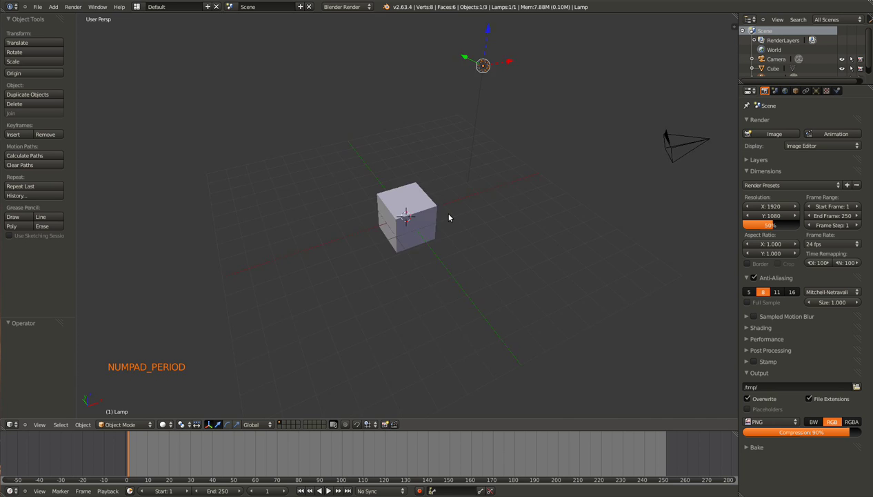
{"action": "scroll", "coordinate": [429, 279], "scroll_direction": "up", "scroll_amount": 5}
{"action": "scroll", "coordinate": [430, 278], "scroll_direction": "down", "scroll_amount": 6}
{"action": "scroll", "coordinate": [422, 290], "scroll_direction": "down", "scroll_amount": 8}
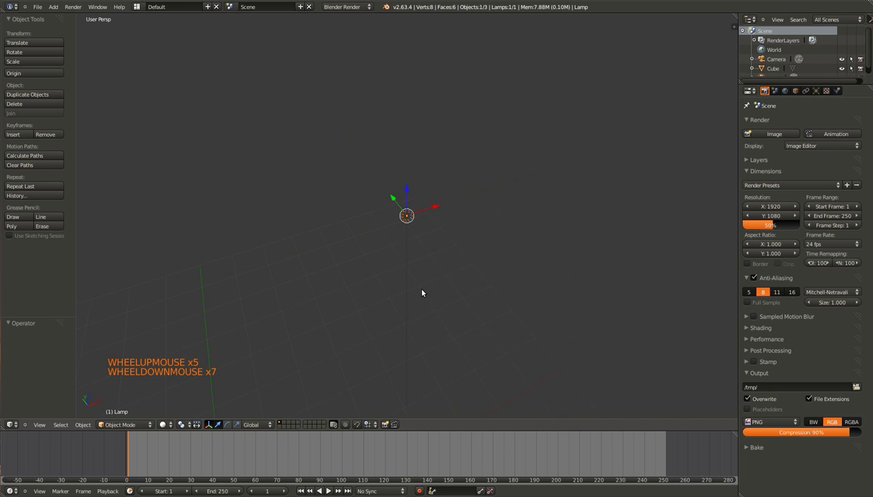
Step: Reselect the cube and centre the view back on it
{"action": "right_click", "coordinate": [343, 329]}
{"action": "key", "text": "KP_Decimal"}
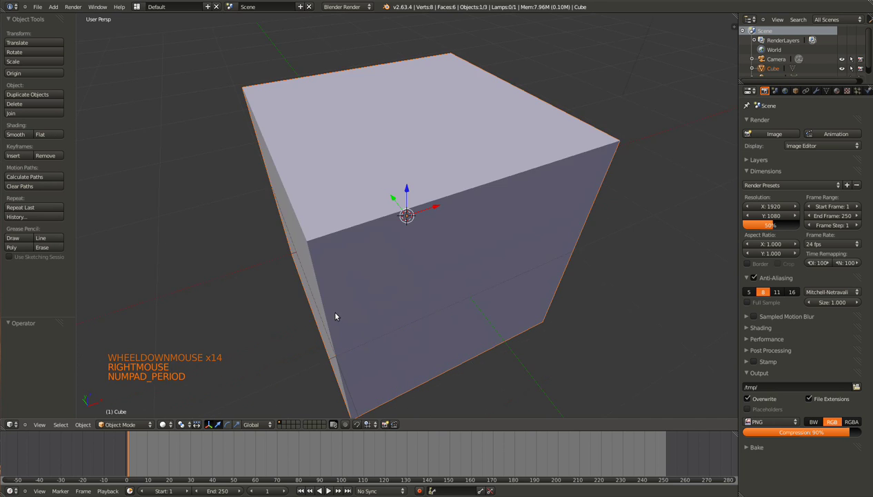
{"action": "scroll", "coordinate": [345, 306], "scroll_direction": "down", "scroll_amount": 4}
{"action": "middle_click_drag", "start_coordinate": [353, 298], "coordinate": [362, 324]}
{"action": "scroll", "coordinate": [355, 320], "scroll_direction": "down", "scroll_amount": 1}
{"action": "scroll", "coordinate": [414, 316], "scroll_direction": "down", "scroll_amount": 3}
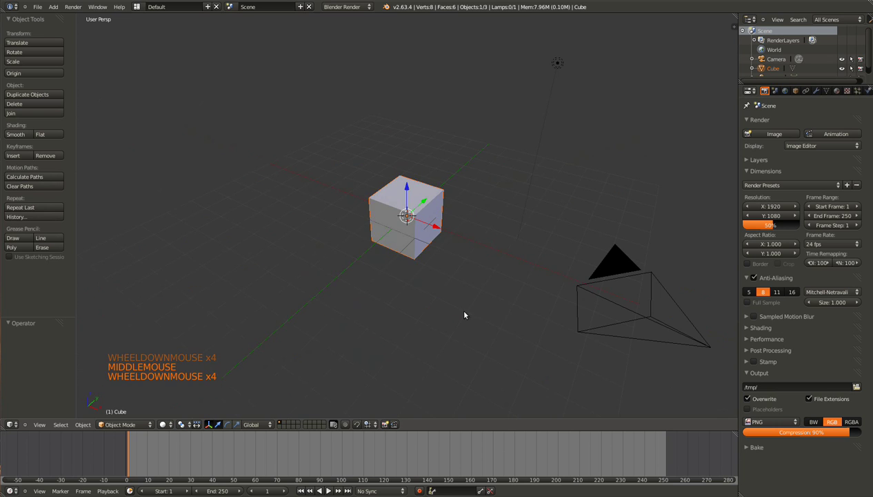
Step: Orbit and zoom until the camera sits front-left of the cube
{"action": "middle_click_drag", "start_coordinate": [464, 314], "coordinate": [351, 315]}
{"action": "scroll", "coordinate": [351, 315], "scroll_direction": "down", "scroll_amount": 2}
{"action": "scroll", "coordinate": [352, 314], "scroll_direction": "up", "scroll_amount": 1}
{"action": "scroll", "coordinate": [351, 313], "scroll_direction": "up", "scroll_amount": 2}
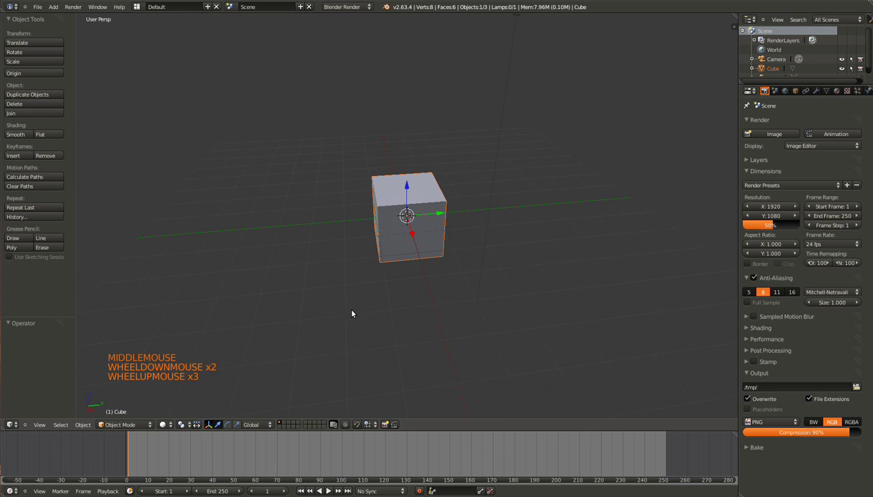
{"action": "scroll", "coordinate": [353, 310], "scroll_direction": "down", "scroll_amount": 3}
{"action": "middle_click_drag", "start_coordinate": [366, 305], "coordinate": [415, 310]}
{"action": "scroll", "coordinate": [415, 310], "scroll_direction": "up", "scroll_amount": 1}
{"action": "scroll", "coordinate": [418, 314], "scroll_direction": "down", "scroll_amount": 1}
{"action": "scroll", "coordinate": [421, 317], "scroll_direction": "up", "scroll_amount": 2}
{"action": "scroll", "coordinate": [421, 317], "scroll_direction": "down", "scroll_amount": 1}
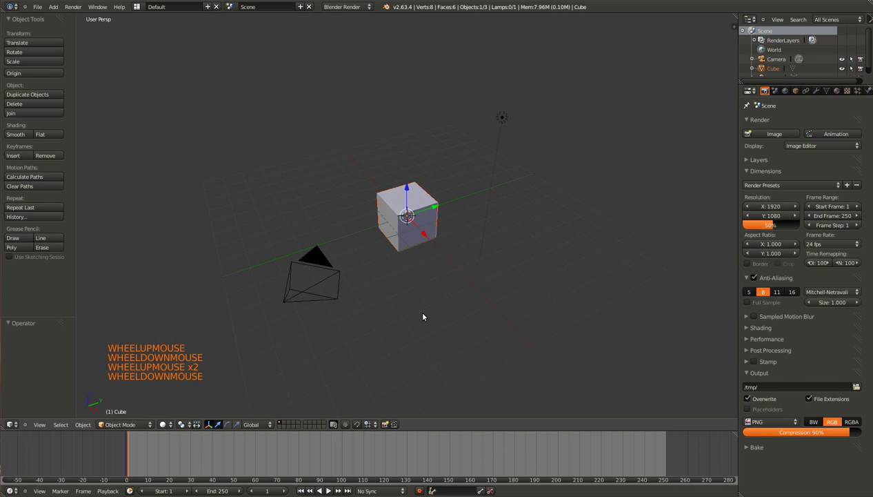
{"action": "scroll", "coordinate": [422, 317], "scroll_direction": "up", "scroll_amount": 1}
{"action": "scroll", "coordinate": [422, 317], "scroll_direction": "down", "scroll_amount": 1}
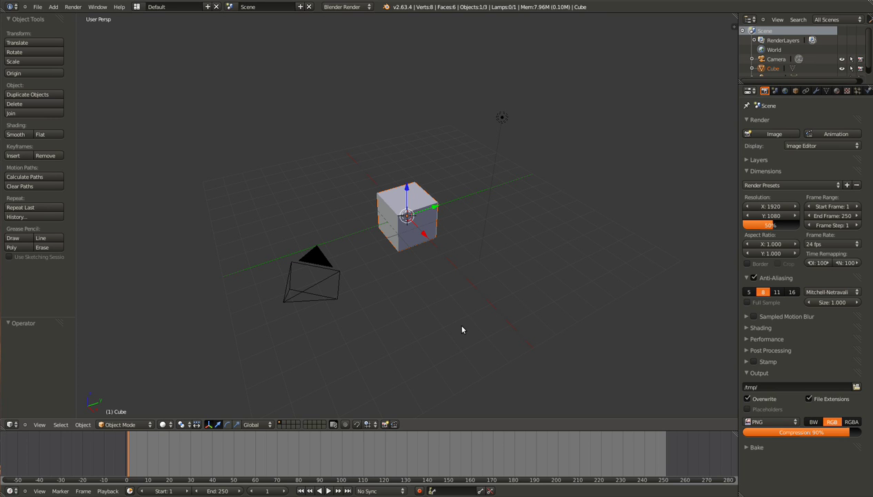
Step: Zoom in and out with Numpad +/- and orbit so the camera swings right
{"action": "key", "text": "KP_Add"}
{"action": "key", "text": "KP_Add"}
{"action": "key", "text": "KP_Add"}
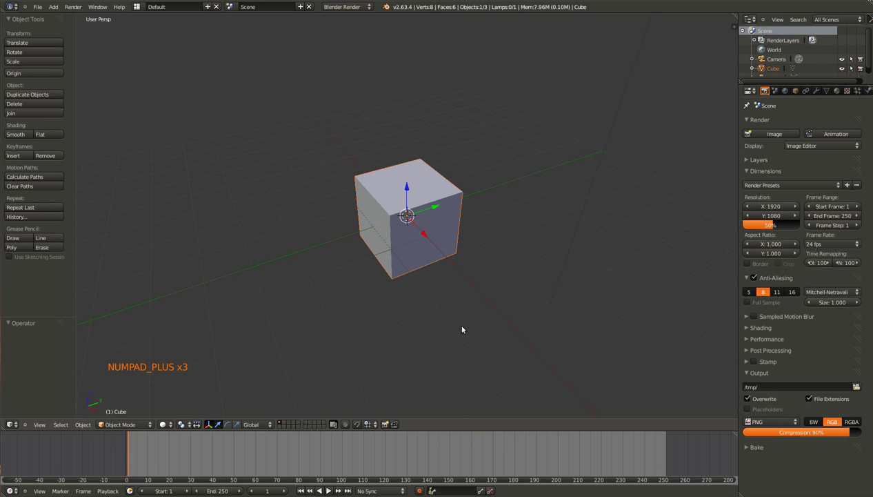
{"action": "key", "text": "KP_Subtract"}
{"action": "key", "text": "KP_Subtract"}
{"action": "key", "text": "KP_Subtract"}
{"action": "key", "text": "KP_Subtract"}
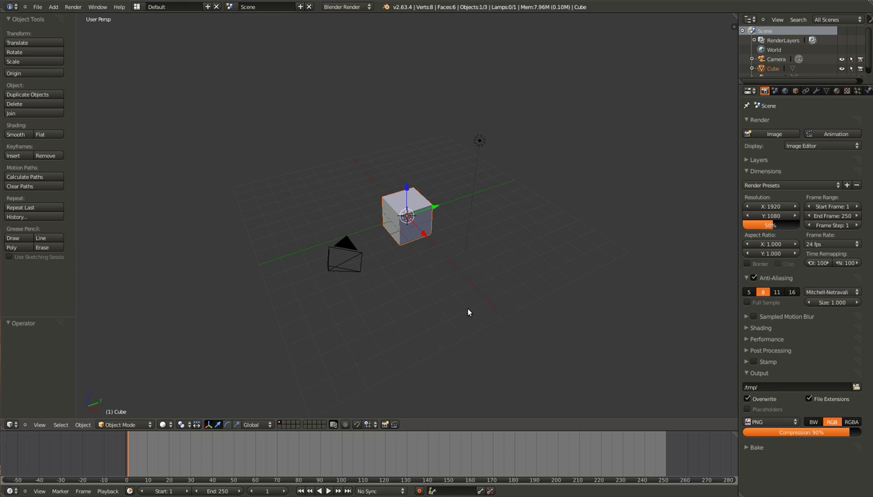
{"action": "middle_click_drag", "start_coordinate": [469, 311], "coordinate": [491, 319]}
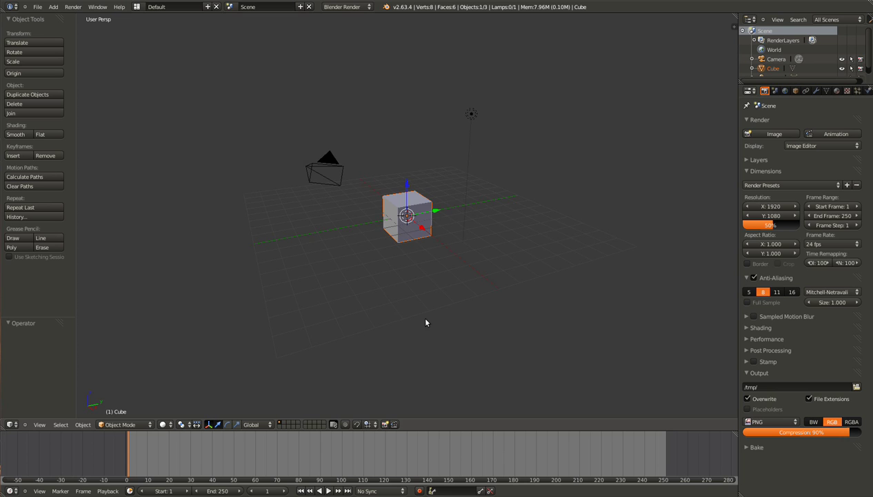
{"action": "middle_click_drag", "start_coordinate": [426, 322], "coordinate": [513, 338]}
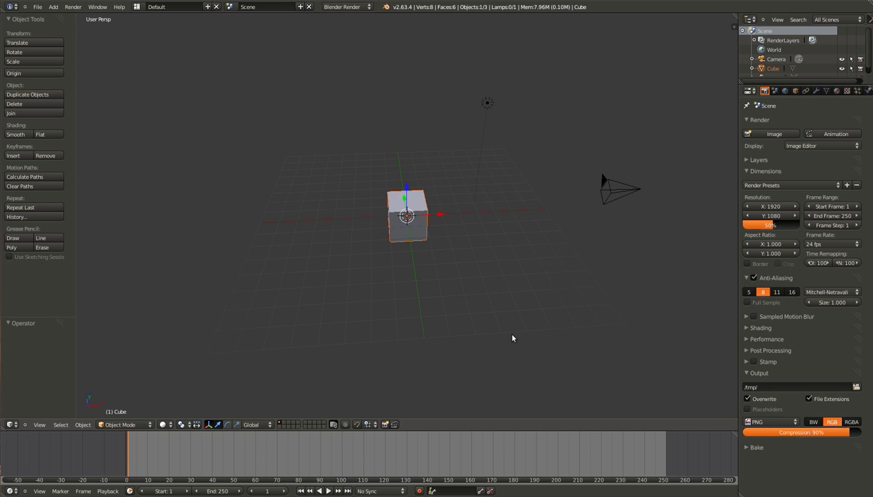
Step: View the cube from the top, front, right, back, bottom, left and right again
{"action": "key", "text": "KP_7"}
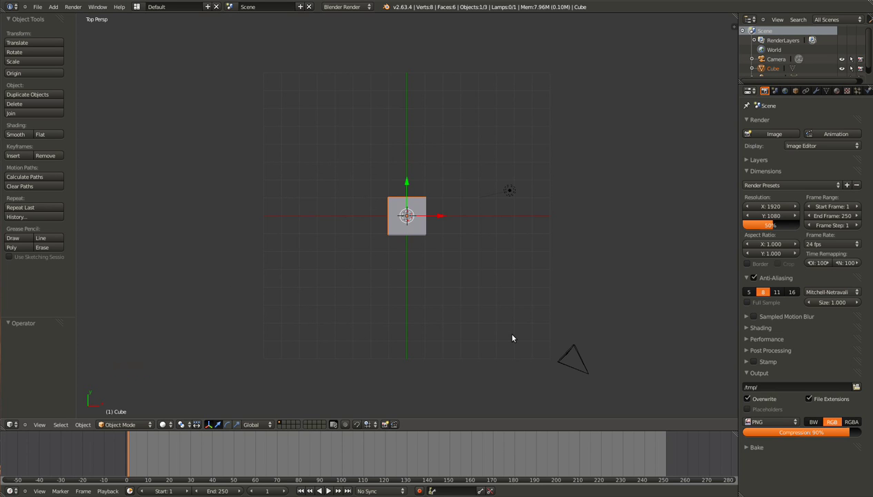
{"action": "key", "text": "KP_1"}
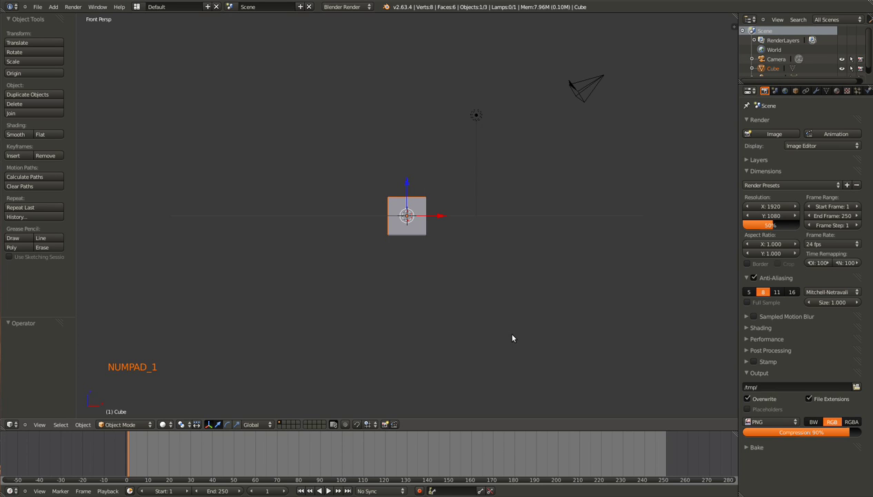
{"action": "key", "text": "KP_3"}
{"action": "key", "text": "ctrl+KP_1"}
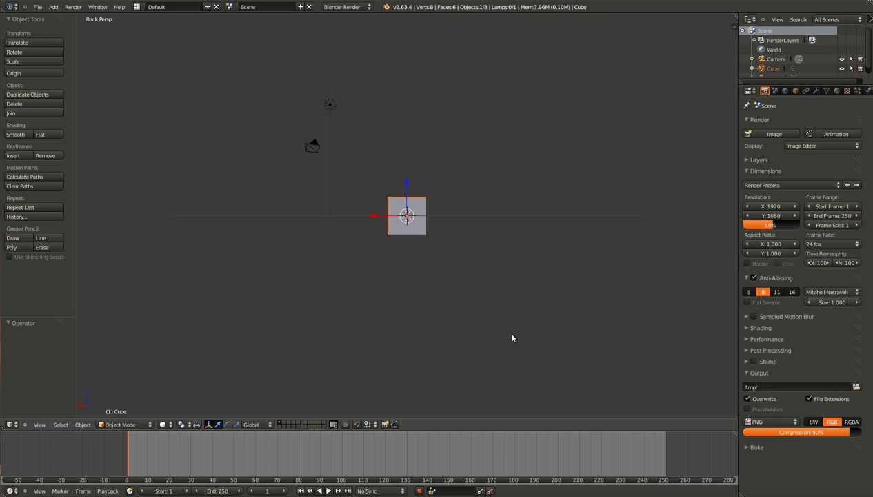
{"action": "key", "text": "ctrl+KP_7"}
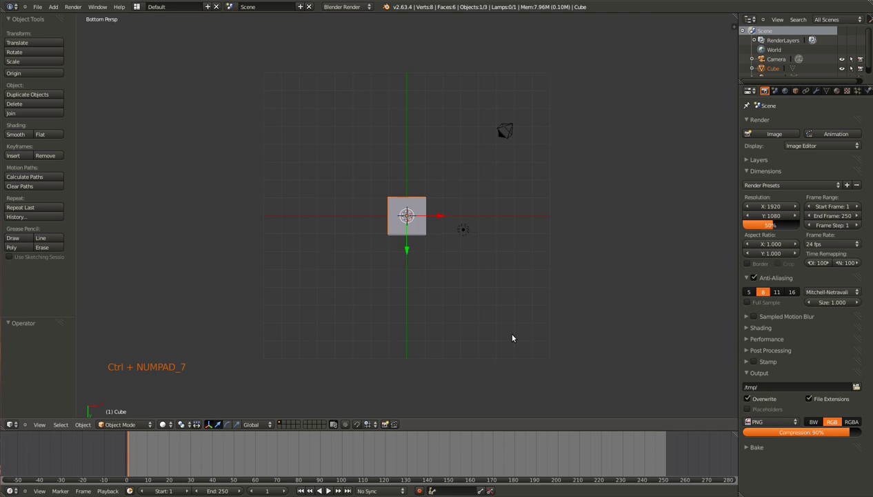
{"action": "key", "text": "ctrl+KP_3"}
{"action": "key", "text": "KP_3"}
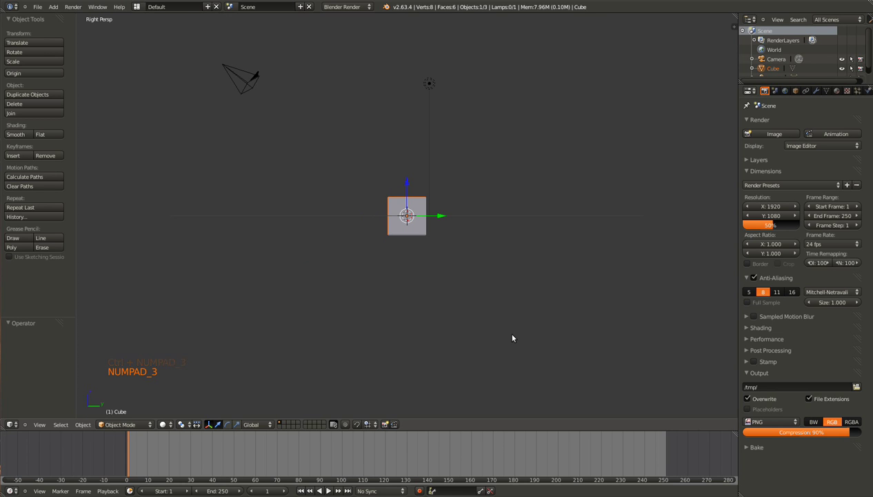
Step: Orbit and zoom back to an angled perspective view of the cube
{"action": "middle_click_drag", "start_coordinate": [481, 253], "coordinate": [545, 168]}
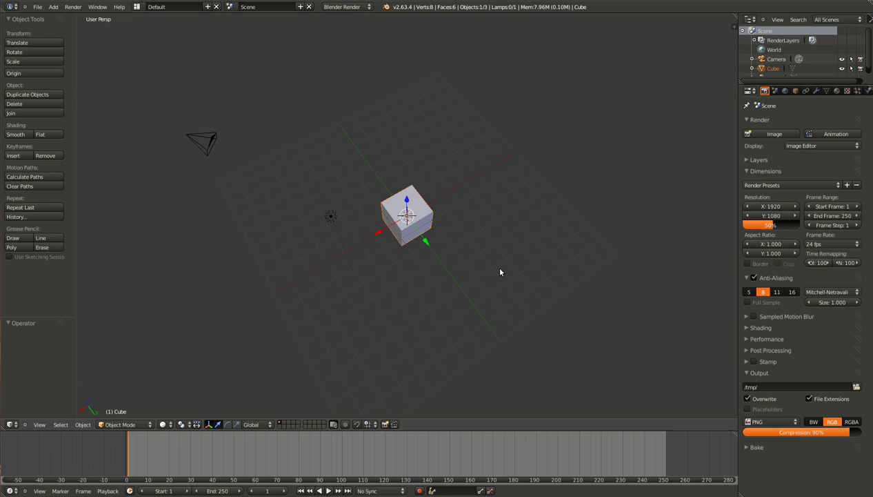
{"action": "scroll", "coordinate": [500, 272], "scroll_direction": "up", "scroll_amount": 2}
{"action": "middle_click_drag", "start_coordinate": [442, 275], "coordinate": [351, 251]}
{"action": "scroll", "coordinate": [331, 252], "scroll_direction": "down", "scroll_amount": 1}
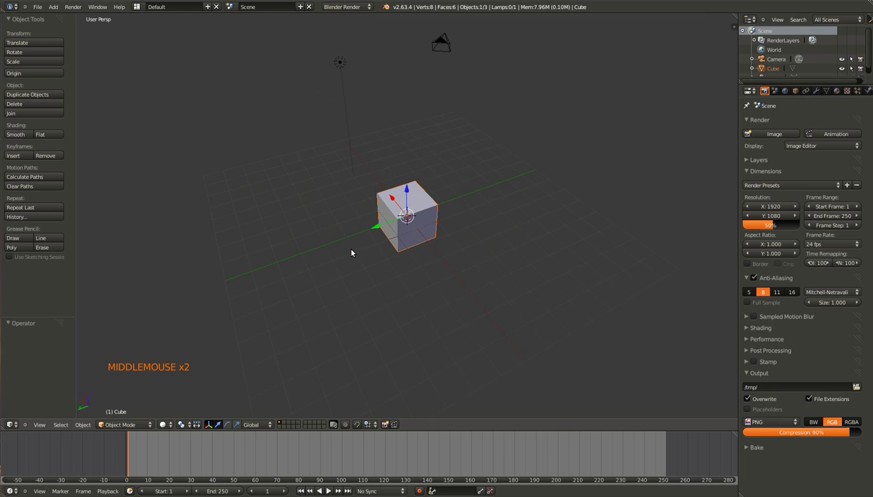
Step: Drag the cube along the Y and X manipulator arrows and back near the origin
{"action": "left_click_drag", "start_coordinate": [376, 230], "coordinate": [388, 249]}
{"action": "middle_click_drag", "start_coordinate": [388, 249], "coordinate": [366, 228]}
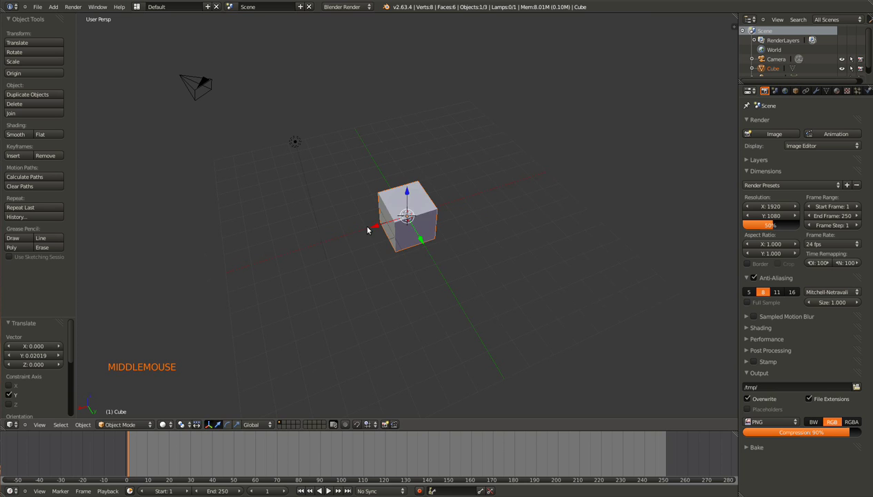
{"action": "left_click_drag", "start_coordinate": [367, 228], "coordinate": [383, 257]}
{"action": "middle_click_drag", "start_coordinate": [347, 272], "coordinate": [460, 283]}
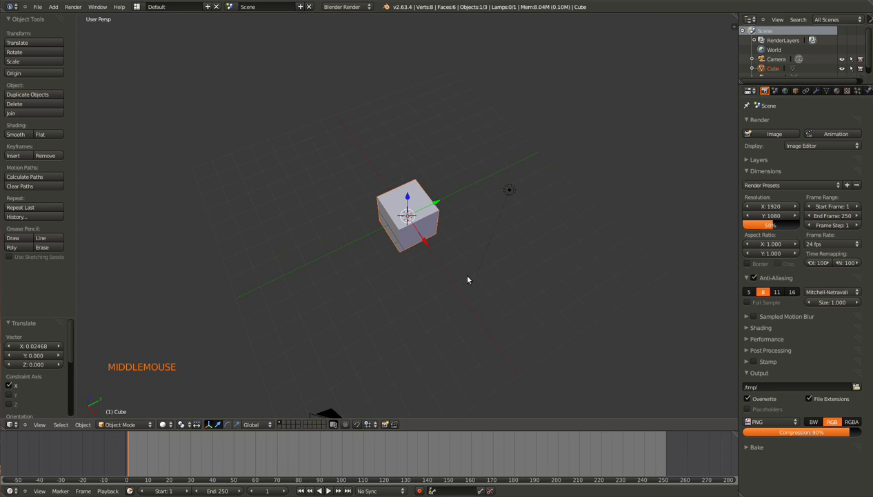
{"action": "middle_click_drag", "start_coordinate": [392, 267], "coordinate": [429, 272]}
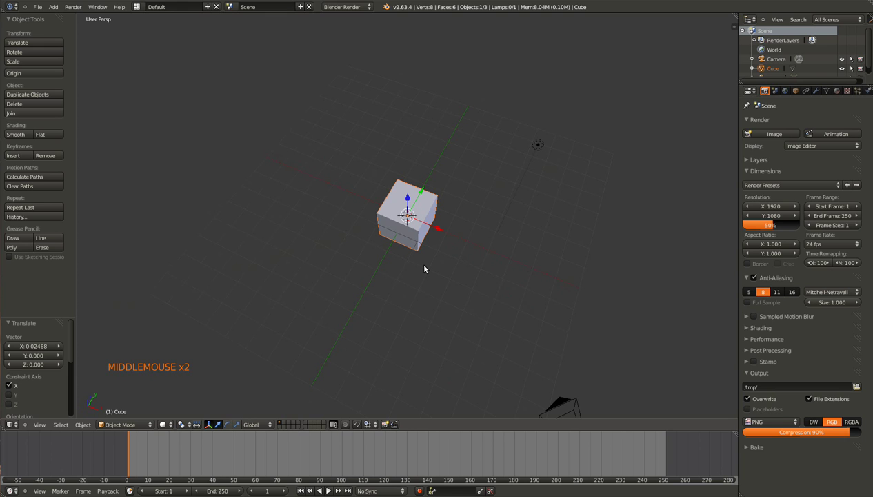
Step: Try a free move and a Y-constrained move with G, cancelling both
{"action": "key", "text": "g"}
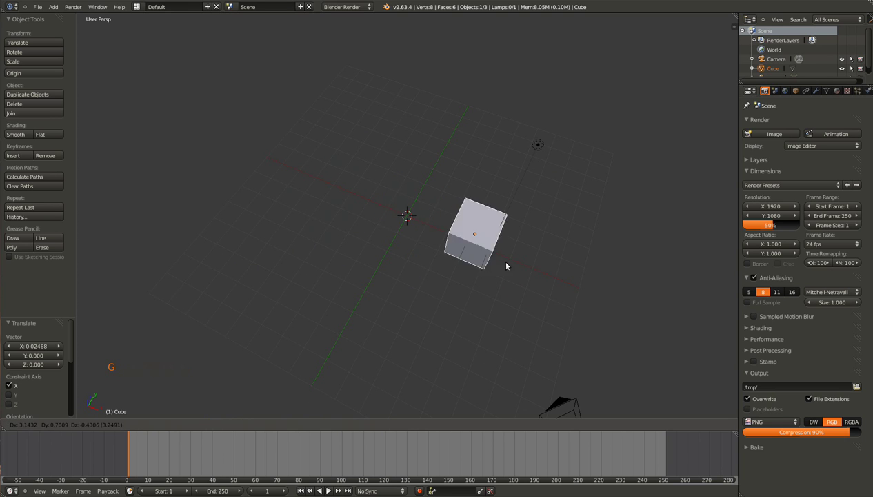
{"action": "right_click", "coordinate": [393, 279]}
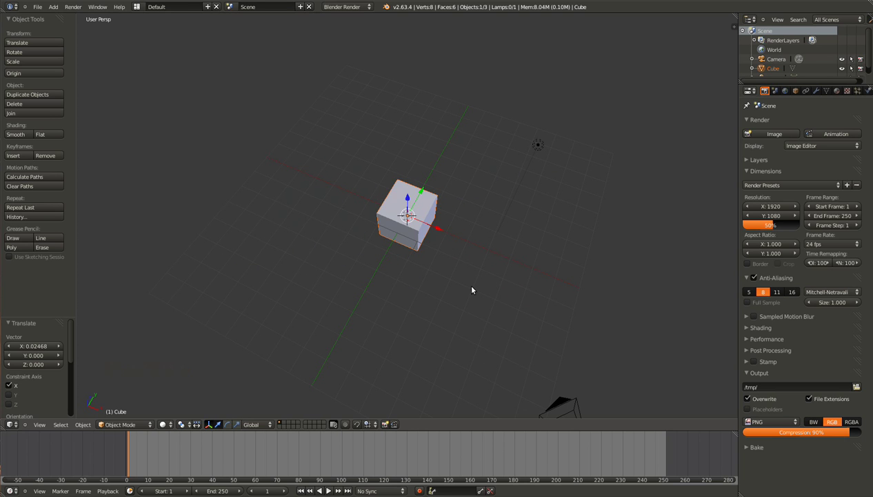
{"action": "key", "text": "g"}
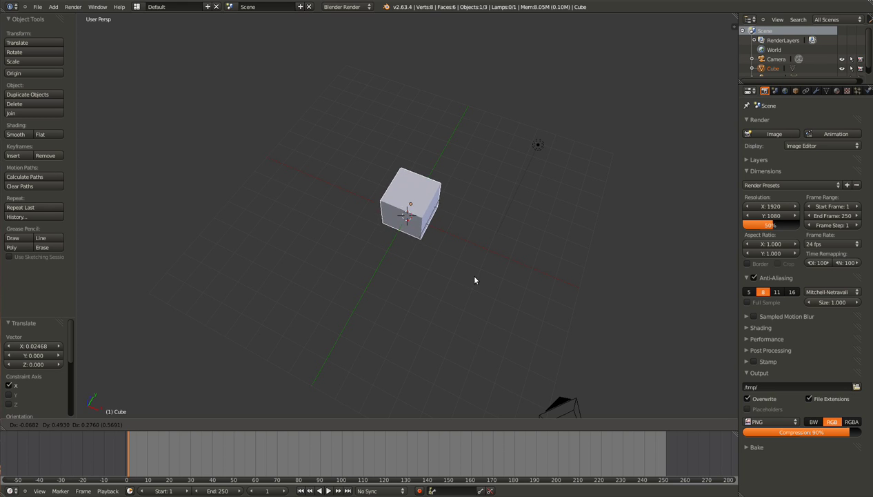
{"action": "key", "text": "y"}
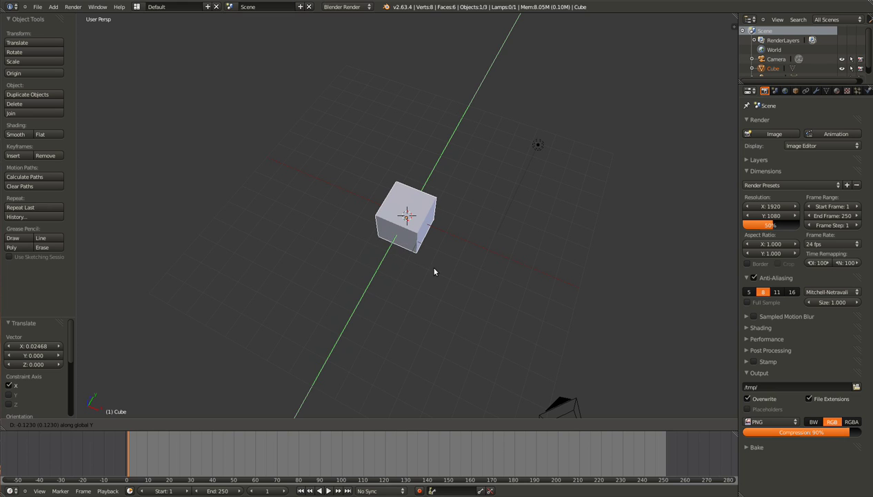
{"action": "key", "text": "Escape"}
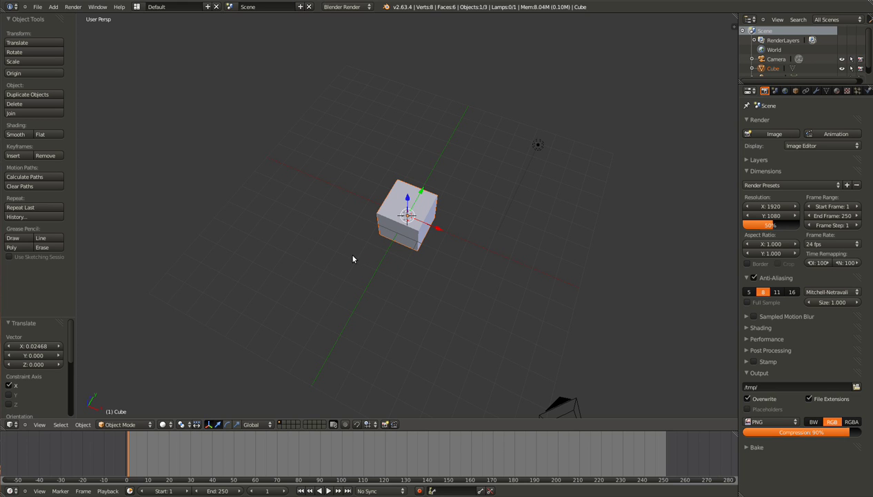
Step: Try X- and Z-constrained moves with G, cancelling each to leave the cube in place
{"action": "key", "text": "g"}
{"action": "key", "text": "x"}
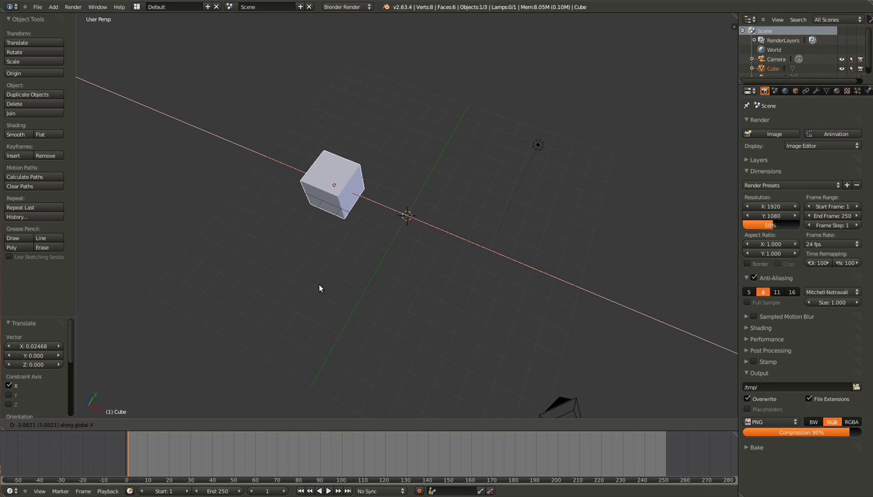
{"action": "key", "text": "Escape"}
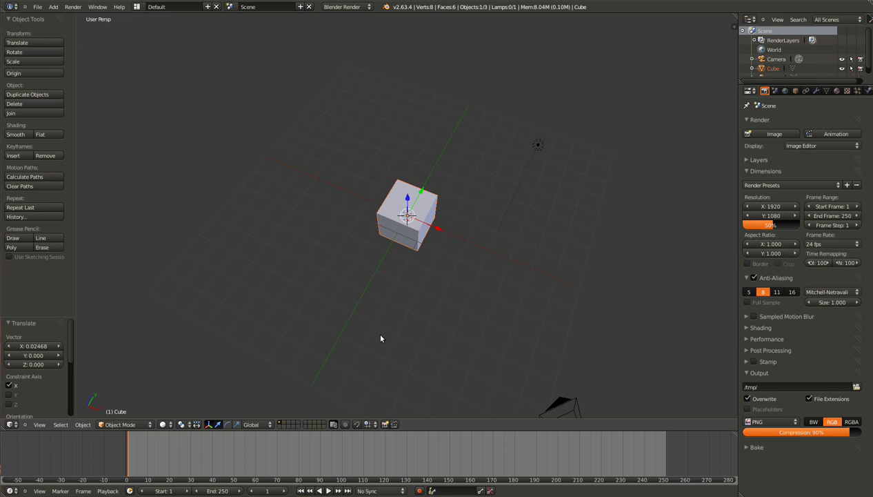
{"action": "middle_click_drag", "start_coordinate": [378, 334], "coordinate": [406, 293]}
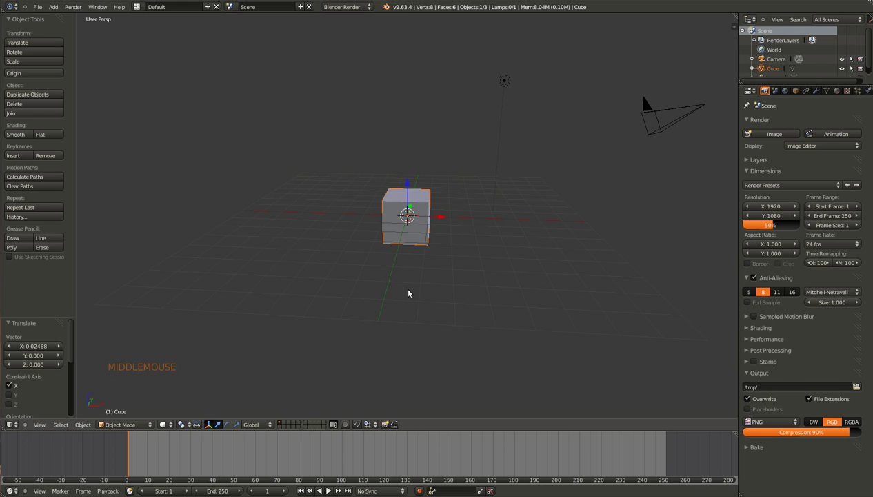
{"action": "key", "text": "g"}
{"action": "key", "text": "z"}
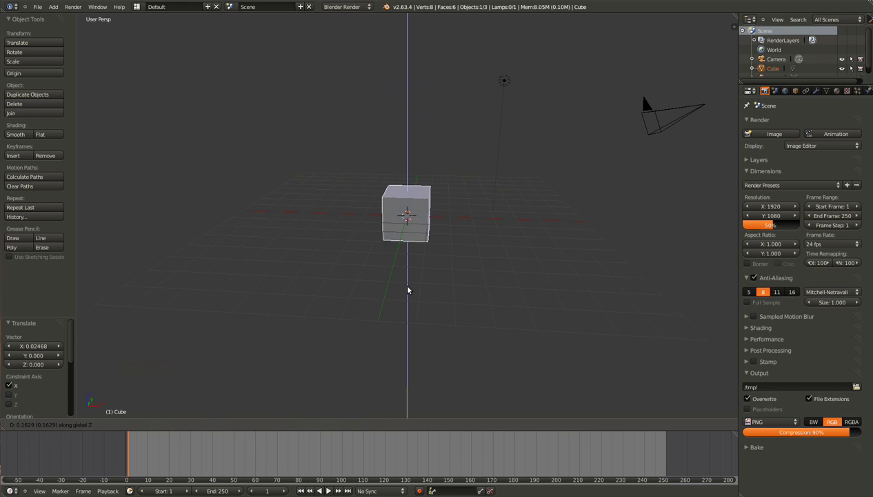
{"action": "key", "text": "Escape"}
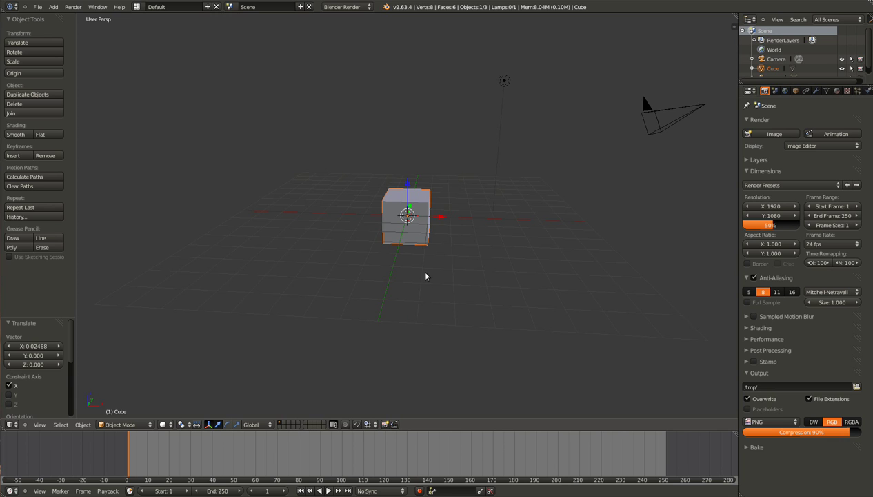
{"action": "middle_click_drag", "start_coordinate": [425, 276], "coordinate": [436, 324]}
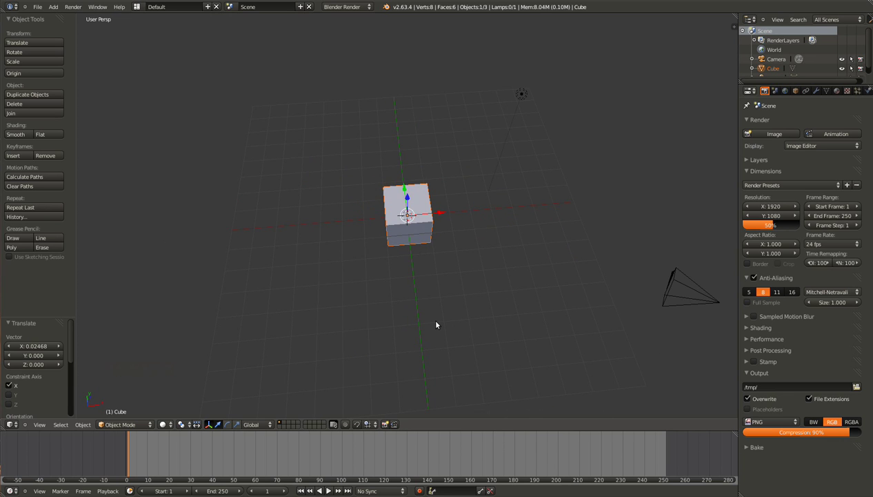
Step: Clear the cube's location, move it 7.532 along X, then clear the location again
{"action": "key", "text": "alt+g"}
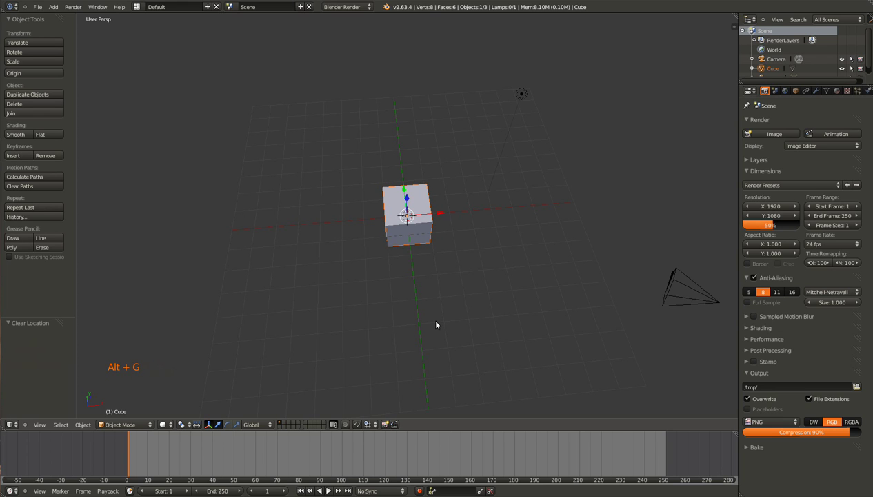
{"action": "key", "text": "g"}
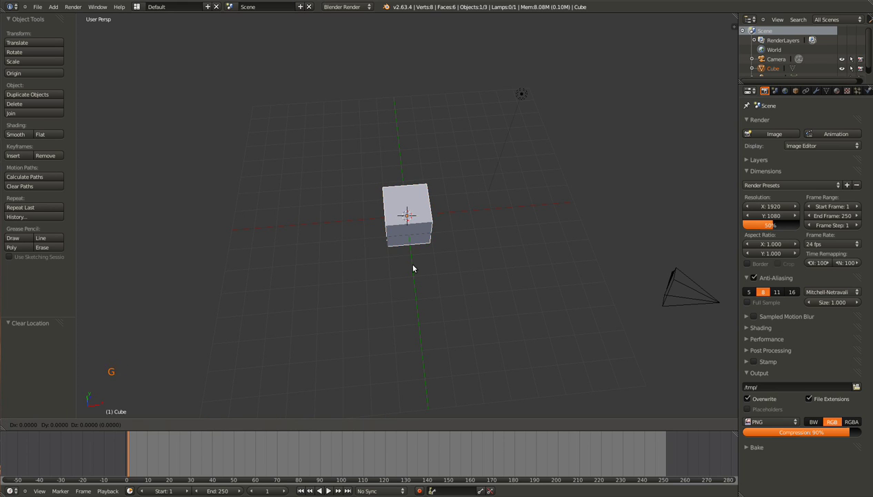
{"action": "key", "text": "x"}
{"action": "left_click", "coordinate": [566, 253]}
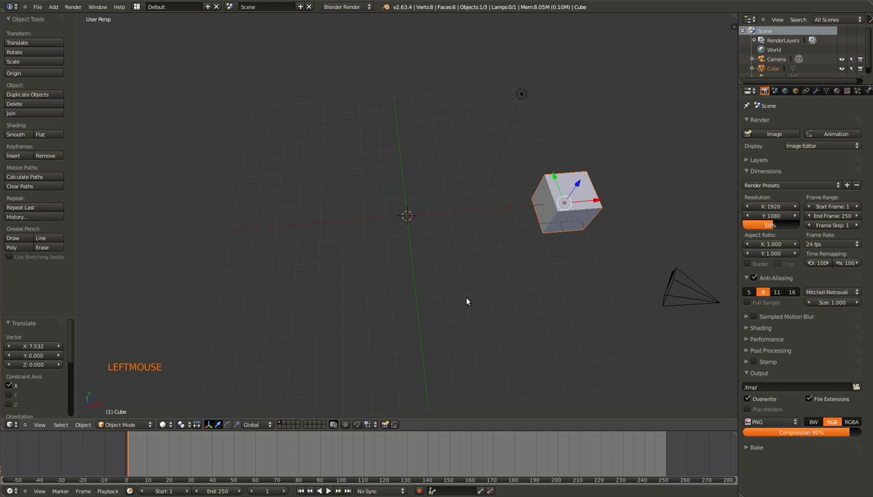
{"action": "key", "text": "alt+g"}
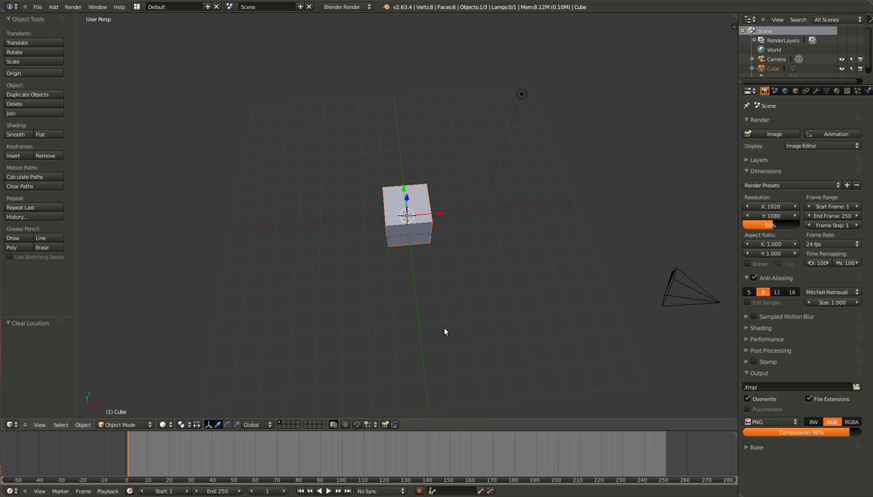
{"action": "middle_click_drag", "start_coordinate": [444, 331], "coordinate": [398, 315]}
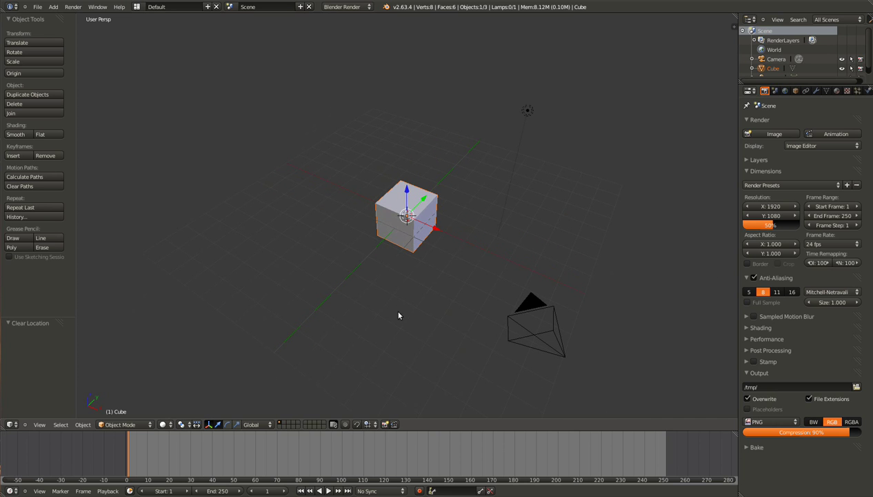
Step: Switch the widget to rotation, spin the cube 115.845° about Z, then clear rotation
{"action": "left_click", "coordinate": [229, 425]}
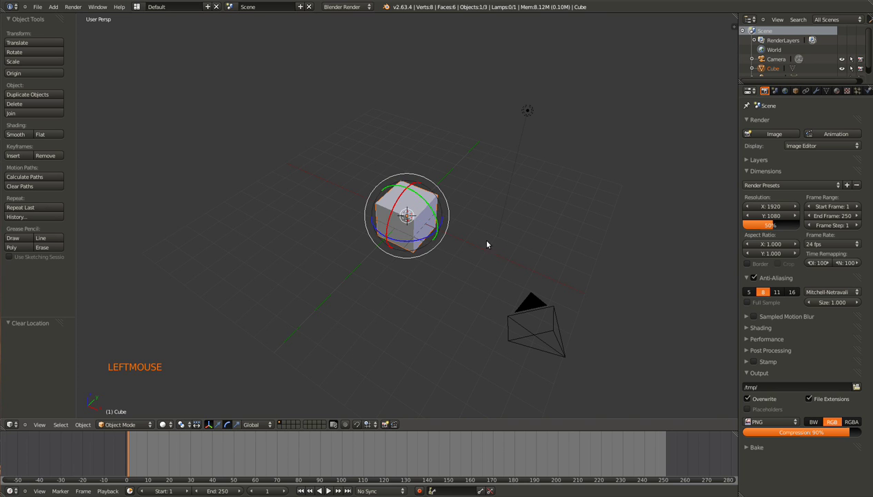
{"action": "scroll", "coordinate": [427, 207], "scroll_direction": "up", "scroll_amount": 2}
{"action": "left_click_drag", "start_coordinate": [422, 201], "coordinate": [367, 324]}
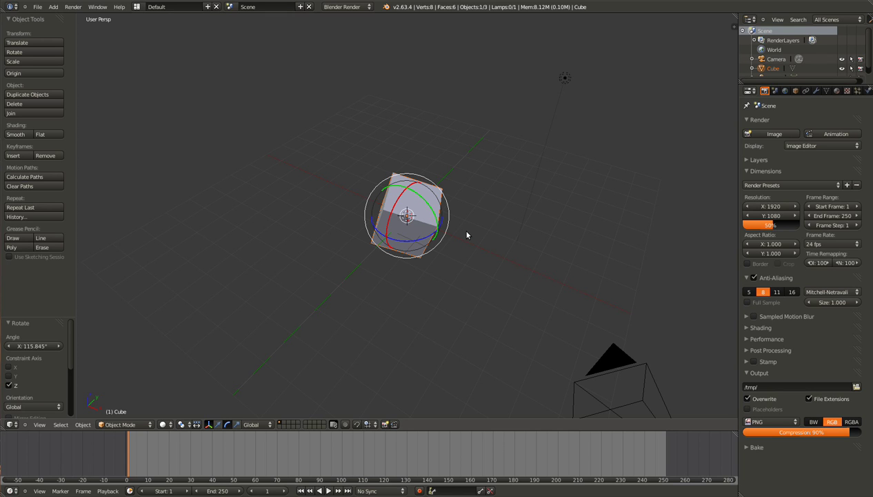
{"action": "key", "text": "alt+r"}
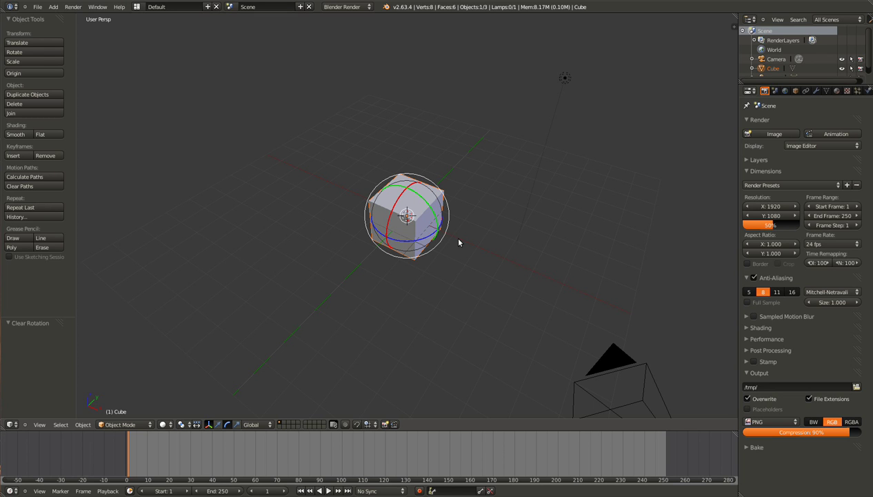
Step: Cancel a Y-axis rotation, then rotate the cube about Z with R, Z and confirm
{"action": "key", "text": "r"}
{"action": "key", "text": "y"}
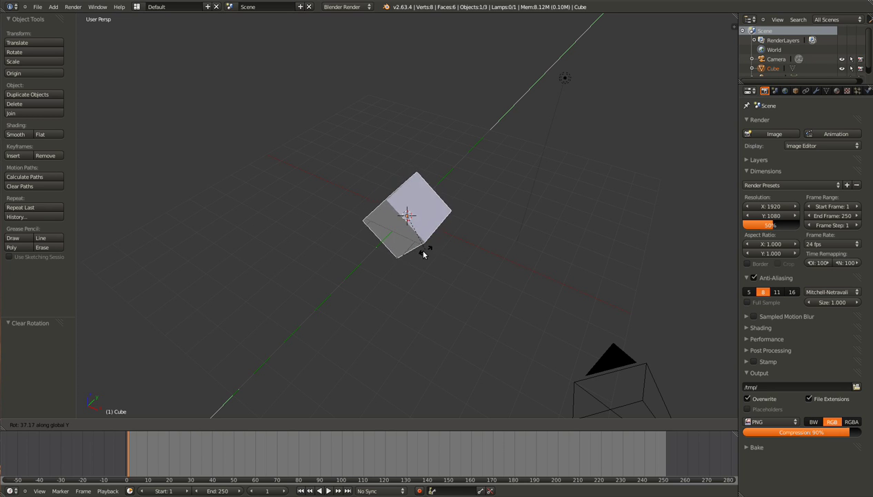
{"action": "right_click", "coordinate": [379, 218]}
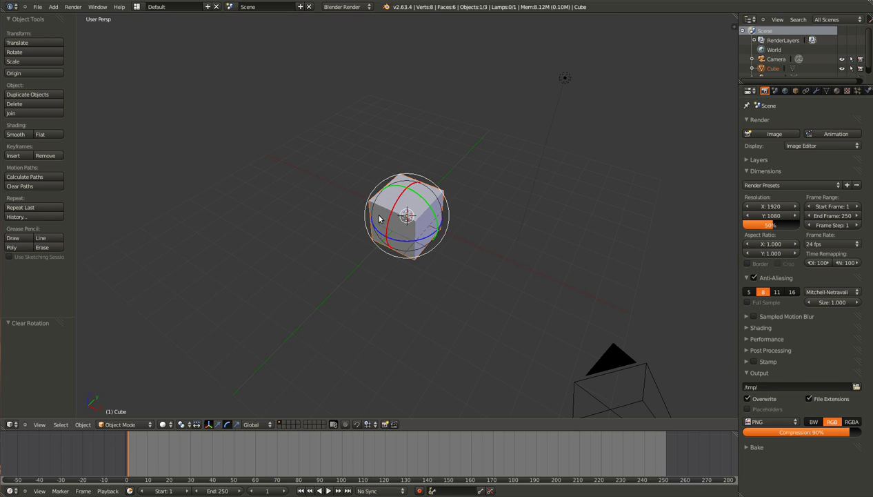
{"action": "scroll", "coordinate": [506, 285], "scroll_direction": "up", "scroll_amount": 1}
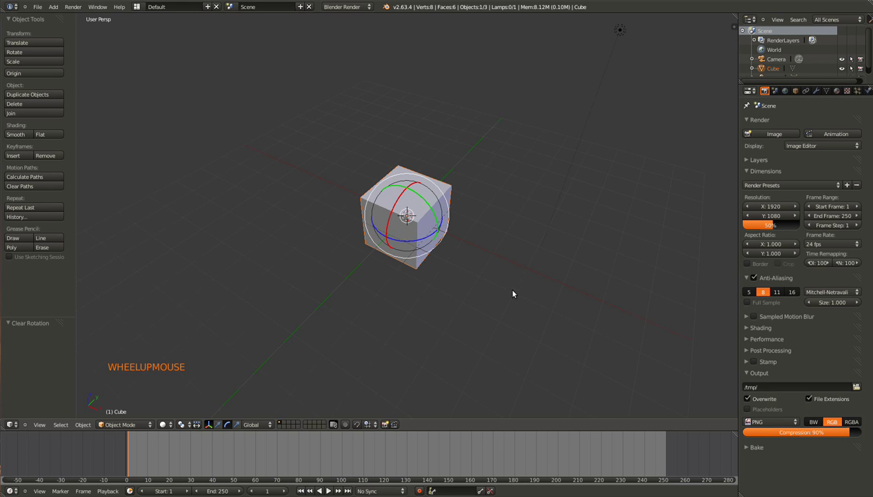
{"action": "key", "text": "r"}
{"action": "key", "text": "z"}
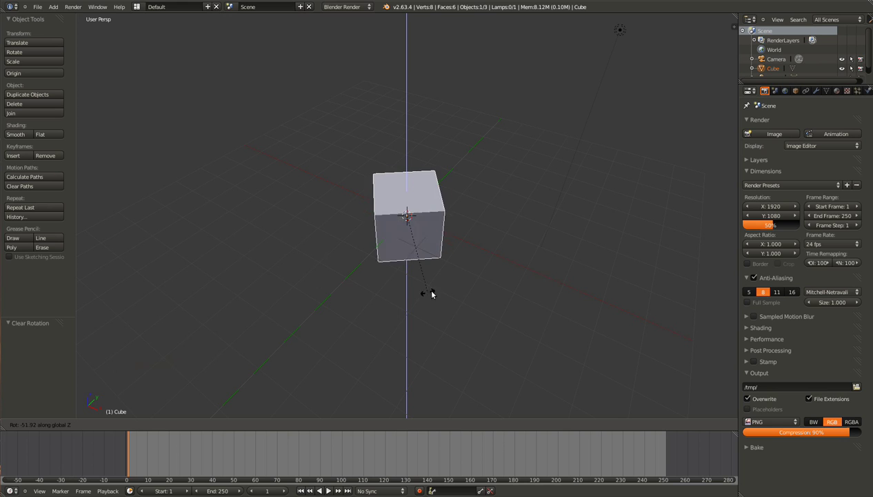
{"action": "left_click", "coordinate": [471, 323]}
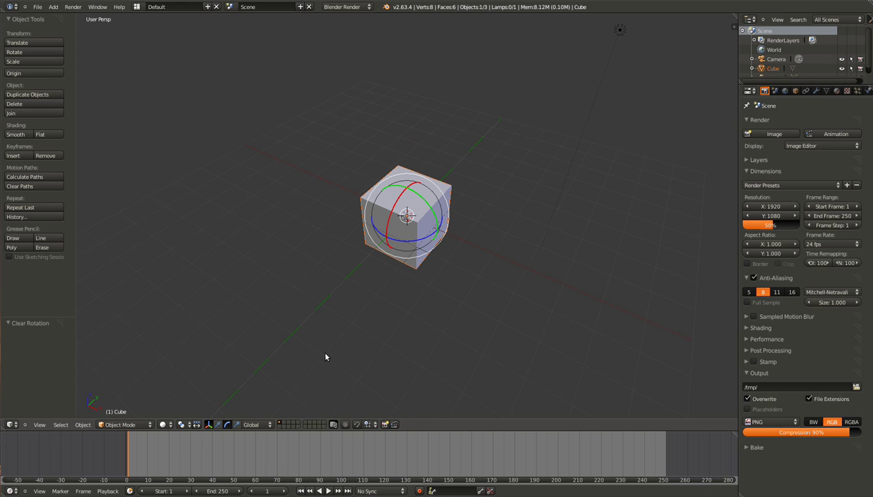
Step: Switch the widget to scale and test stretching the cube along X, returning it near original
{"action": "scroll", "coordinate": [283, 400], "scroll_direction": "up", "scroll_amount": 1}
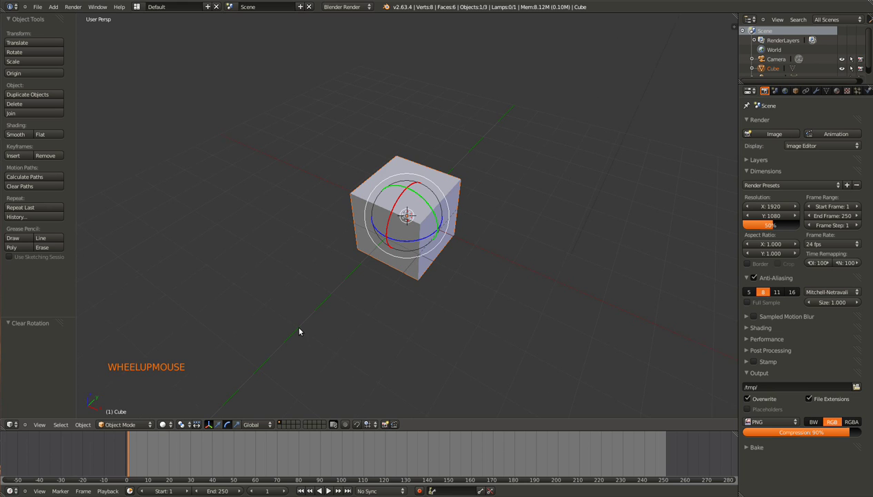
{"action": "scroll", "coordinate": [299, 332], "scroll_direction": "down", "scroll_amount": 2}
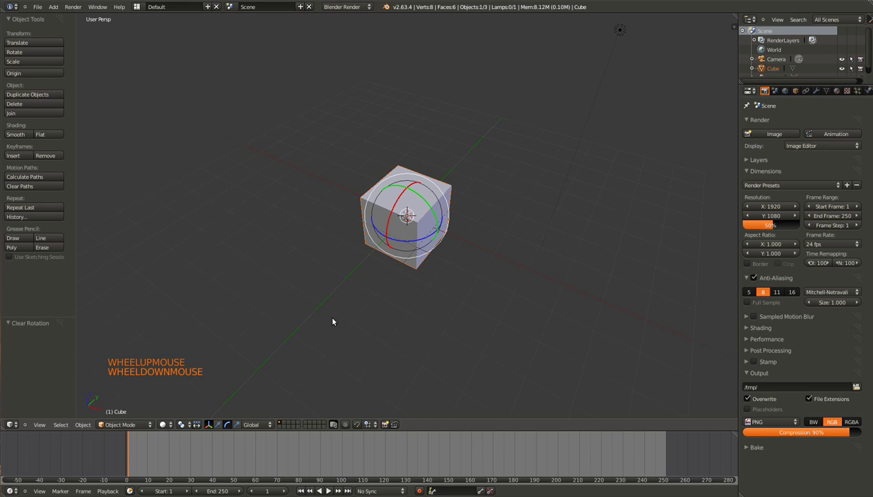
{"action": "left_click", "coordinate": [236, 424]}
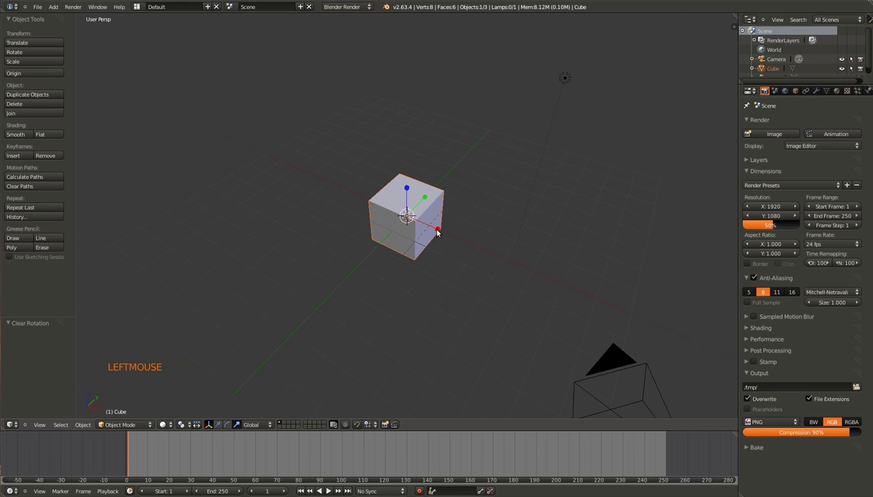
{"action": "left_click_drag", "start_coordinate": [437, 230], "coordinate": [450, 250]}
{"action": "middle_click_drag", "start_coordinate": [450, 251], "coordinate": [454, 217]}
{"action": "left_click_drag", "start_coordinate": [448, 222], "coordinate": [434, 238]}
{"action": "middle_click_drag", "start_coordinate": [437, 236], "coordinate": [388, 209]}
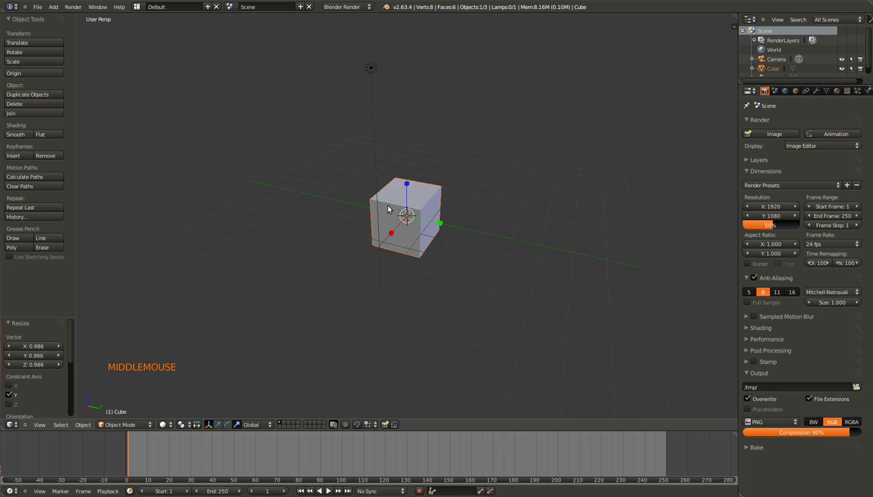
Step: Test a Z stretch, then stretch the cube 3.252 along Y and shrink it uniformly to 0.758
{"action": "mouse_move", "coordinate": [407, 188]}
{"action": "left_mouse_down"}
{"action": "mouse_move", "coordinate": [406, 146]}
{"action": "mouse_move", "coordinate": [404, 185]}
{"action": "left_mouse_up"}
{"action": "left_click_drag", "start_coordinate": [441, 223], "coordinate": [514, 248]}
{"action": "left_click_drag", "start_coordinate": [386, 233], "coordinate": [411, 239]}
{"action": "middle_click_drag", "start_coordinate": [411, 239], "coordinate": [454, 312]}
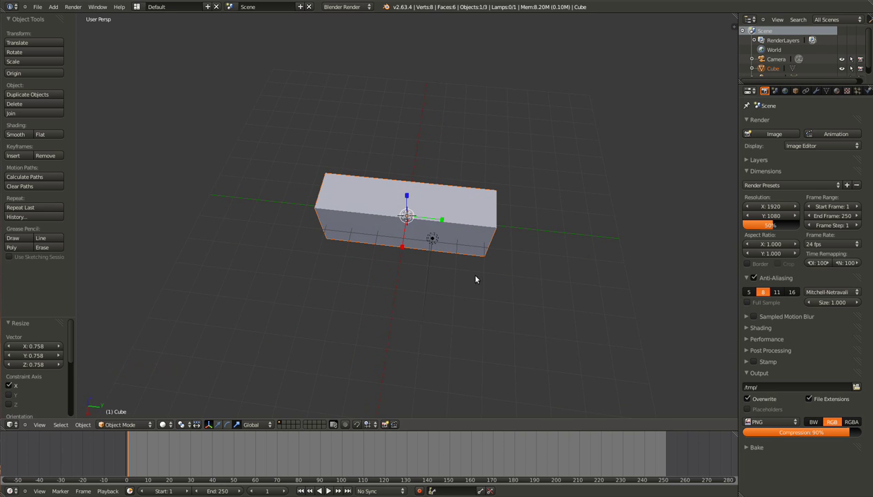
Step: Cancel a first scale, then apply a Y-axis scale to the bar
{"action": "middle_click_drag", "start_coordinate": [464, 282], "coordinate": [461, 222]}
{"action": "key", "text": "s"}
{"action": "key", "text": "s"}
{"action": "right_click", "coordinate": [472, 314]}
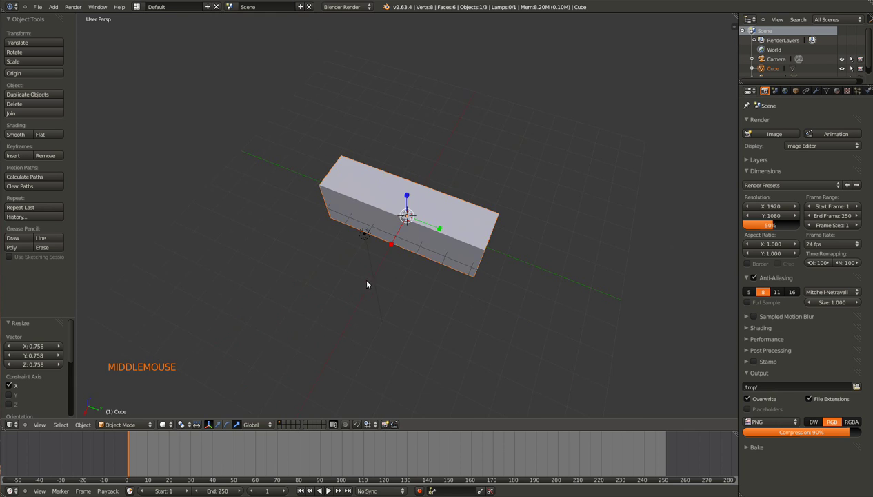
{"action": "mouse_move", "coordinate": [367, 283]}
{"action": "middle_mouse_down"}
{"action": "mouse_move", "coordinate": [402, 298]}
{"action": "mouse_move", "coordinate": [386, 305]}
{"action": "mouse_move", "coordinate": [375, 284]}
{"action": "middle_mouse_up"}
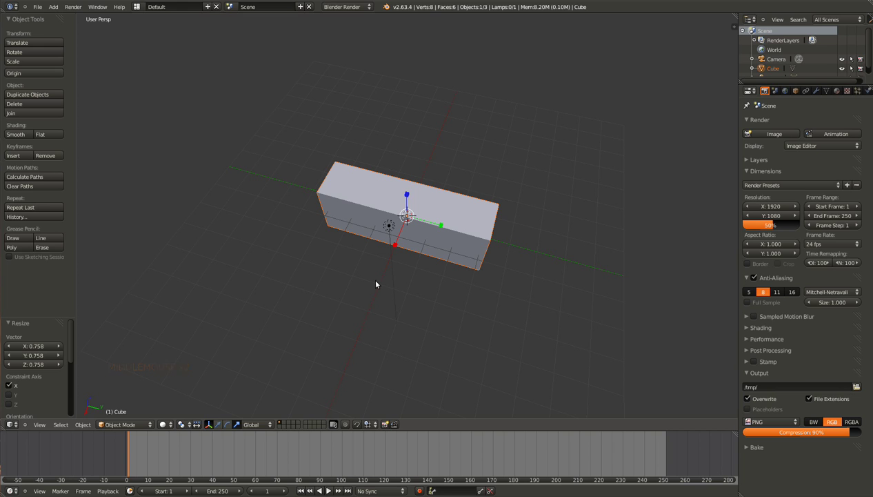
{"action": "key", "text": "s"}
{"action": "key", "text": "y"}
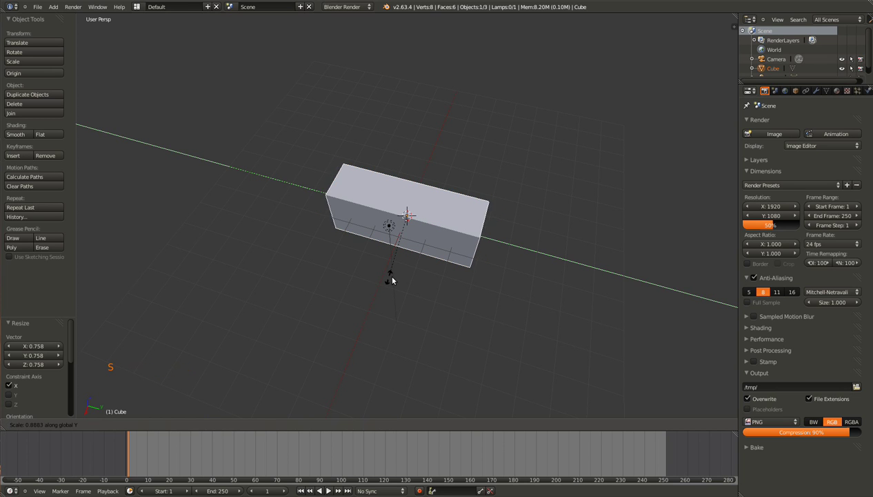
{"action": "left_click", "coordinate": [441, 242]}
Step: Shorten the bar along Y to 0.267, then begin scaling it along X
{"action": "key", "text": "s"}
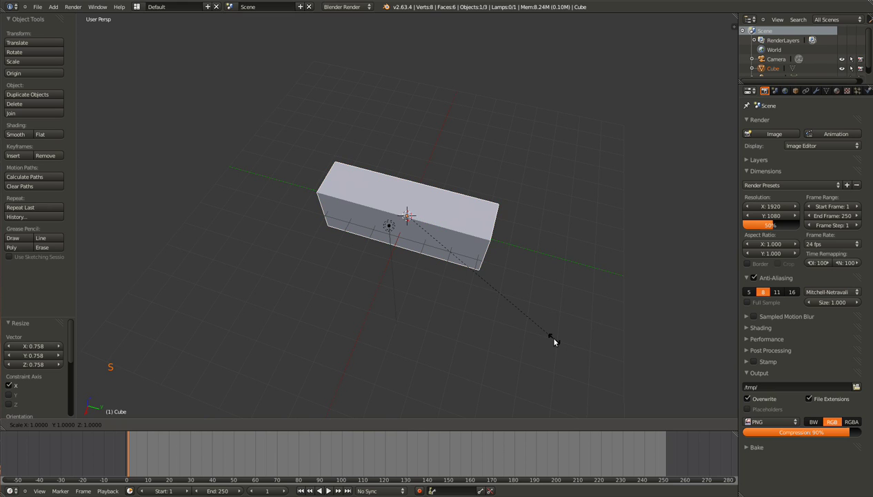
{"action": "key", "text": "y"}
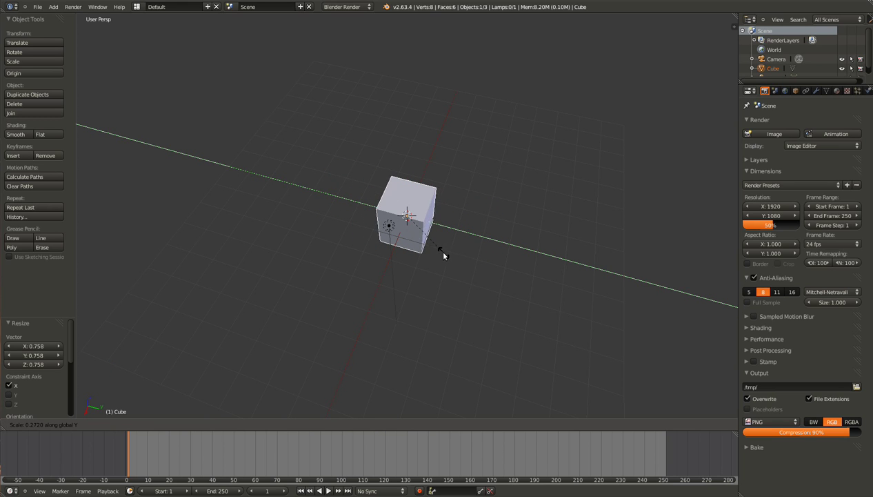
{"action": "left_click", "coordinate": [444, 254]}
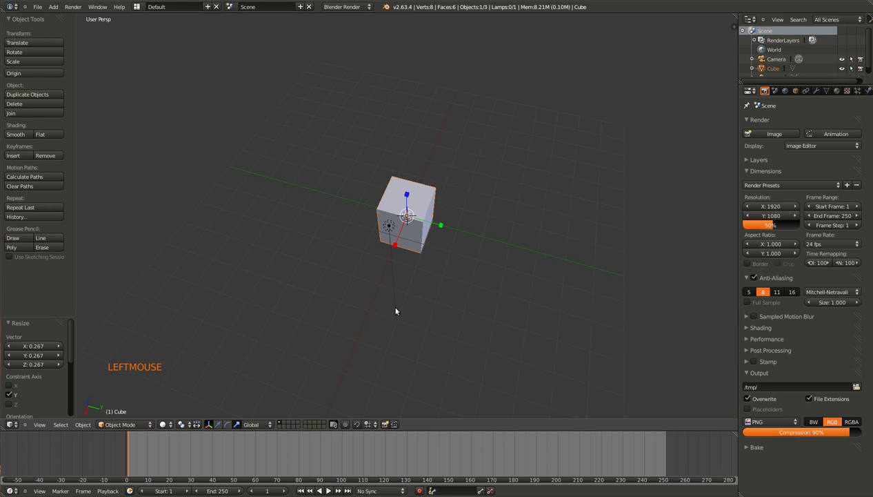
{"action": "middle_click_drag", "start_coordinate": [395, 281], "coordinate": [406, 263]}
{"action": "key", "text": "s"}
{"action": "key", "text": "x"}
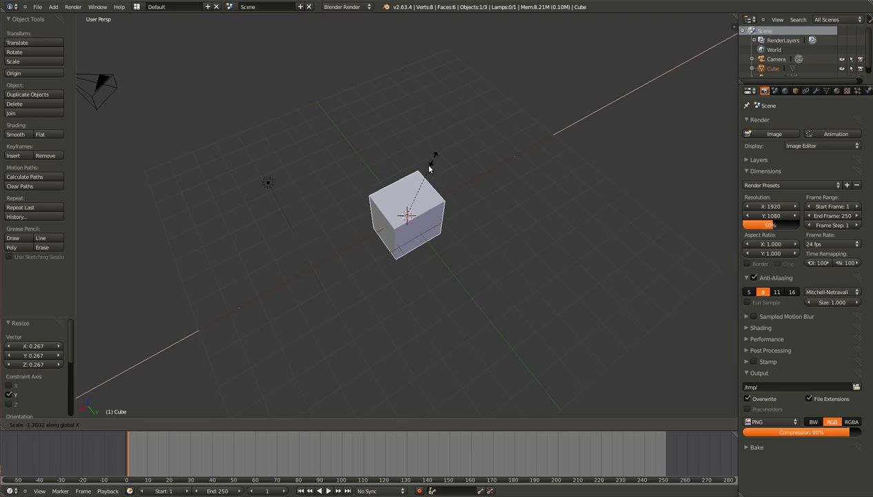
Step: Cancel the pending X and Z scale operations, leaving the cube's size unchanged
{"action": "key", "text": "Escape"}
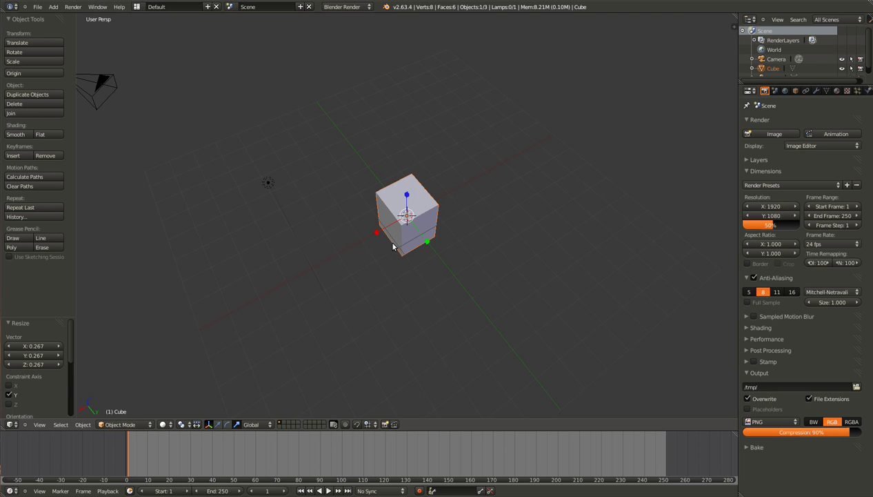
{"action": "mouse_move", "coordinate": [388, 240]}
{"action": "middle_mouse_down"}
{"action": "mouse_move", "coordinate": [377, 259]}
{"action": "mouse_move", "coordinate": [368, 241]}
{"action": "mouse_move", "coordinate": [383, 232]}
{"action": "middle_mouse_up"}
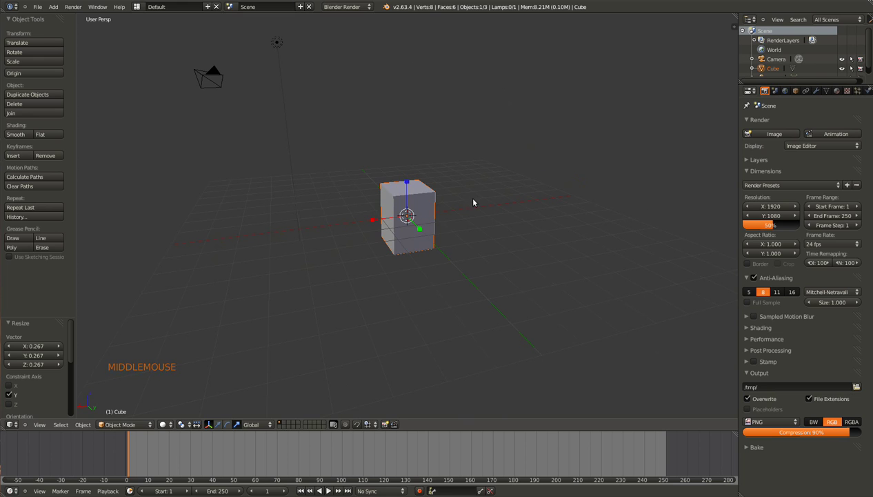
{"action": "key", "text": "s"}
{"action": "key", "text": "z"}
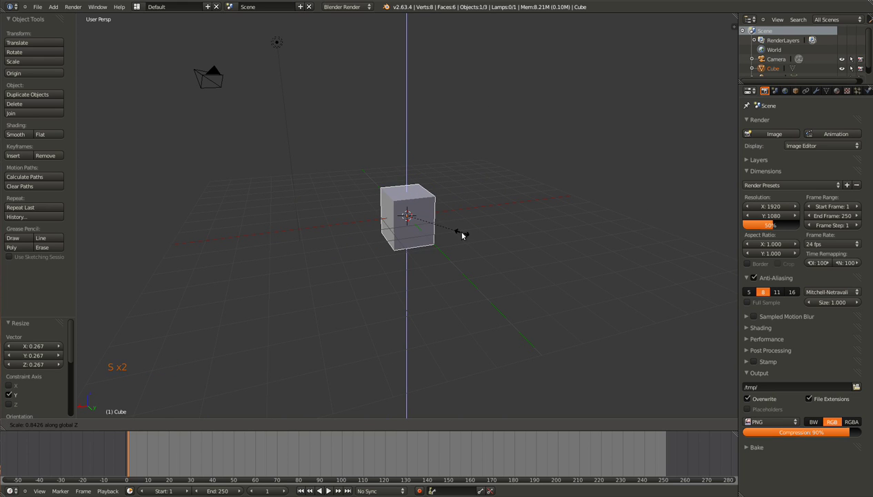
{"action": "key", "text": "Escape"}
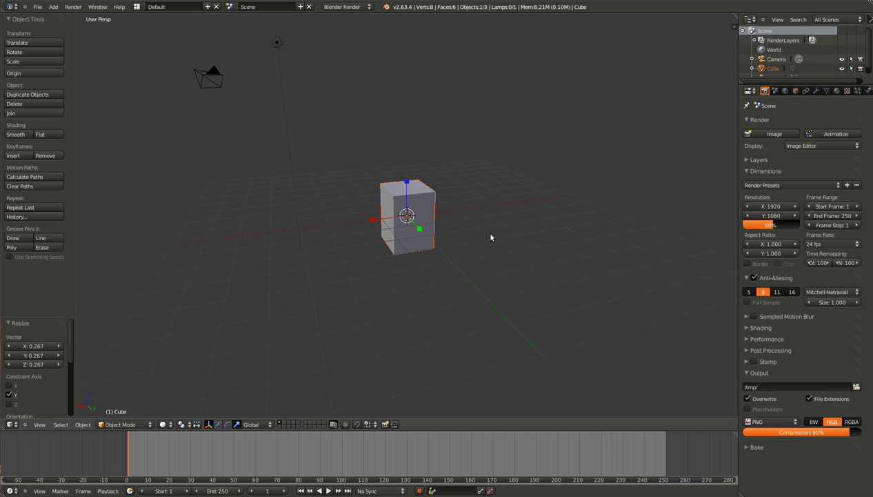
Step: Clear the cube's scale with Alt+S so it returns to its original size
{"action": "key", "text": "alt+s"}
{"action": "middle_click_drag", "start_coordinate": [425, 224], "coordinate": [468, 251]}
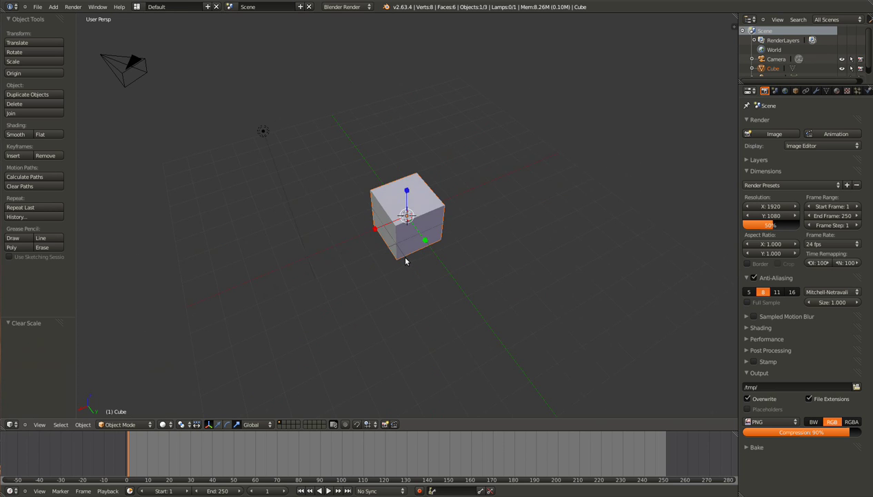
{"action": "middle_click_drag", "start_coordinate": [406, 257], "coordinate": [462, 262]}
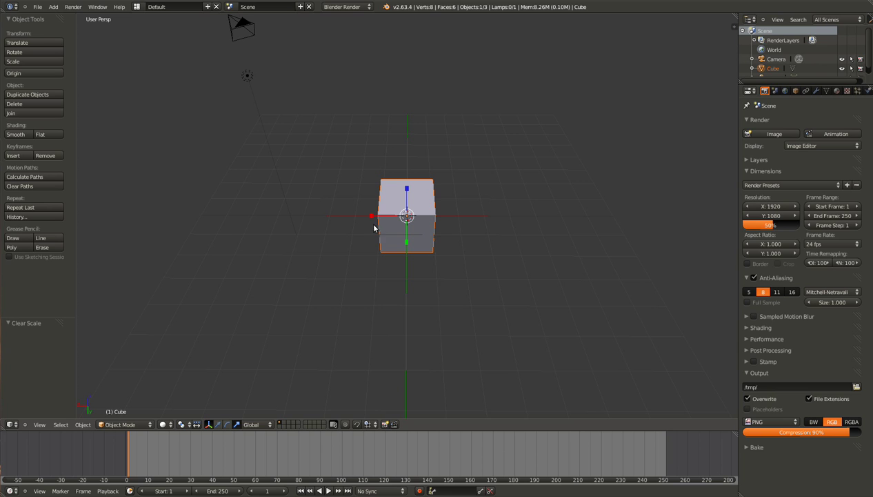
{"action": "middle_click_drag", "start_coordinate": [386, 238], "coordinate": [421, 280]}
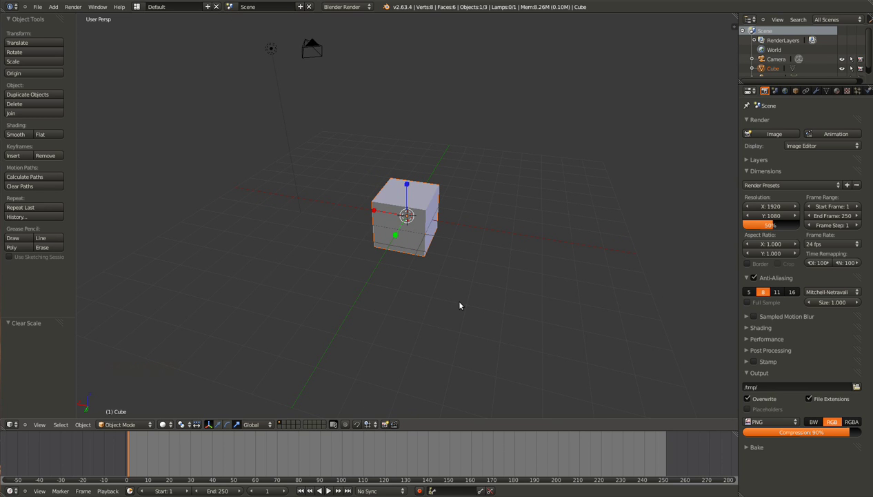
Step: Scale the cube 2.69 along X and Y with Z locked, keeping its height
{"action": "key", "text": "s"}
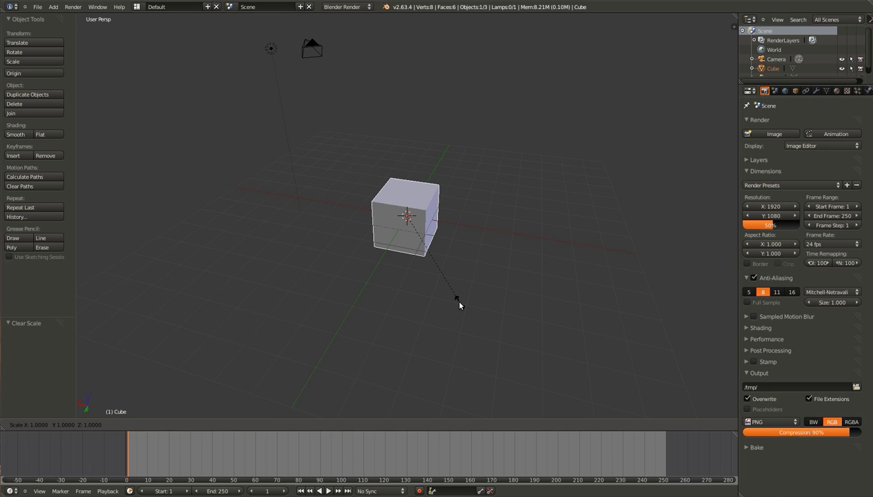
{"action": "left_click", "coordinate": [460, 298]}
{"action": "middle_click_drag", "start_coordinate": [486, 277], "coordinate": [372, 214]}
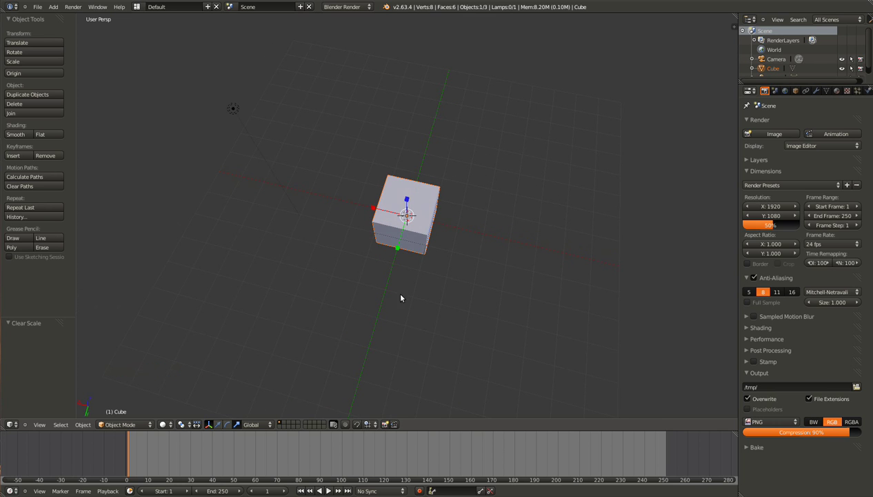
{"action": "middle_click_drag", "start_coordinate": [401, 298], "coordinate": [401, 259]}
{"action": "key", "text": "s"}
{"action": "key", "text": "s"}
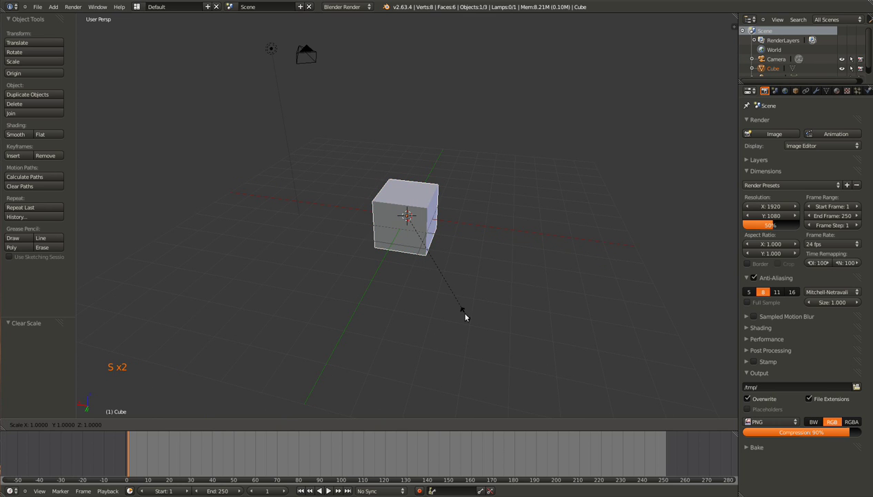
{"action": "key", "text": "shift+z"}
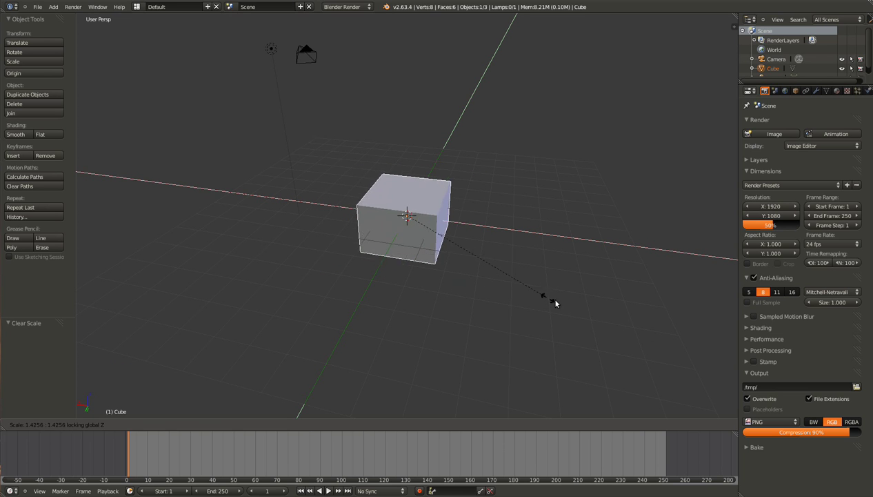
{"action": "left_click", "coordinate": [677, 364]}
{"action": "middle_click_drag", "start_coordinate": [520, 315], "coordinate": [536, 329]}
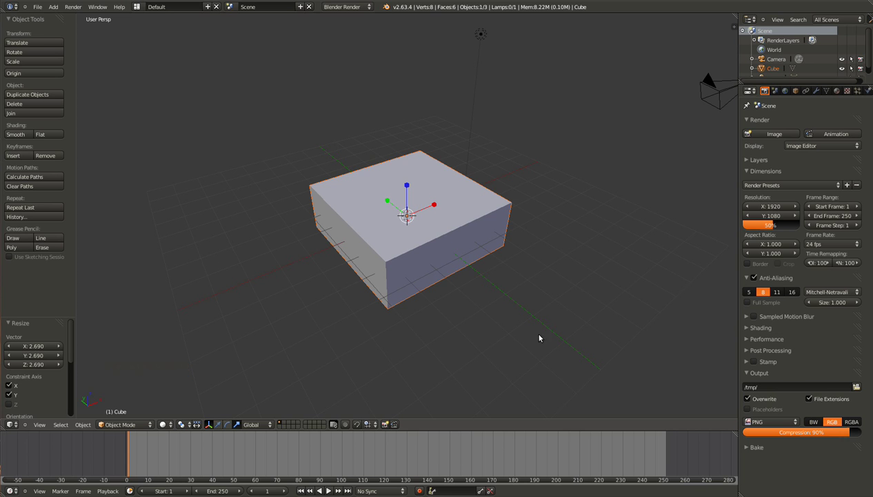
Step: Scale the slab uniformly to 0.3, keeping its flat proportions
{"action": "key", "text": "s"}
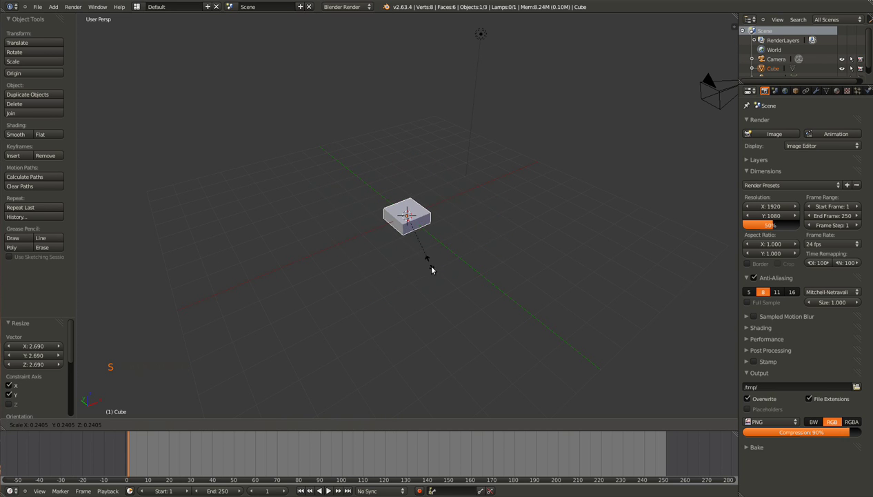
{"action": "left_click", "coordinate": [432, 268]}
{"action": "middle_click_drag", "start_coordinate": [432, 269], "coordinate": [306, 265]}
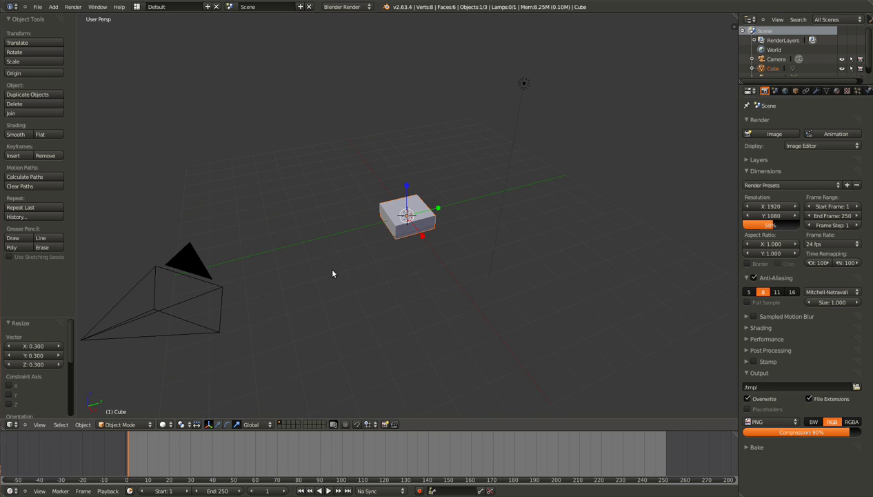